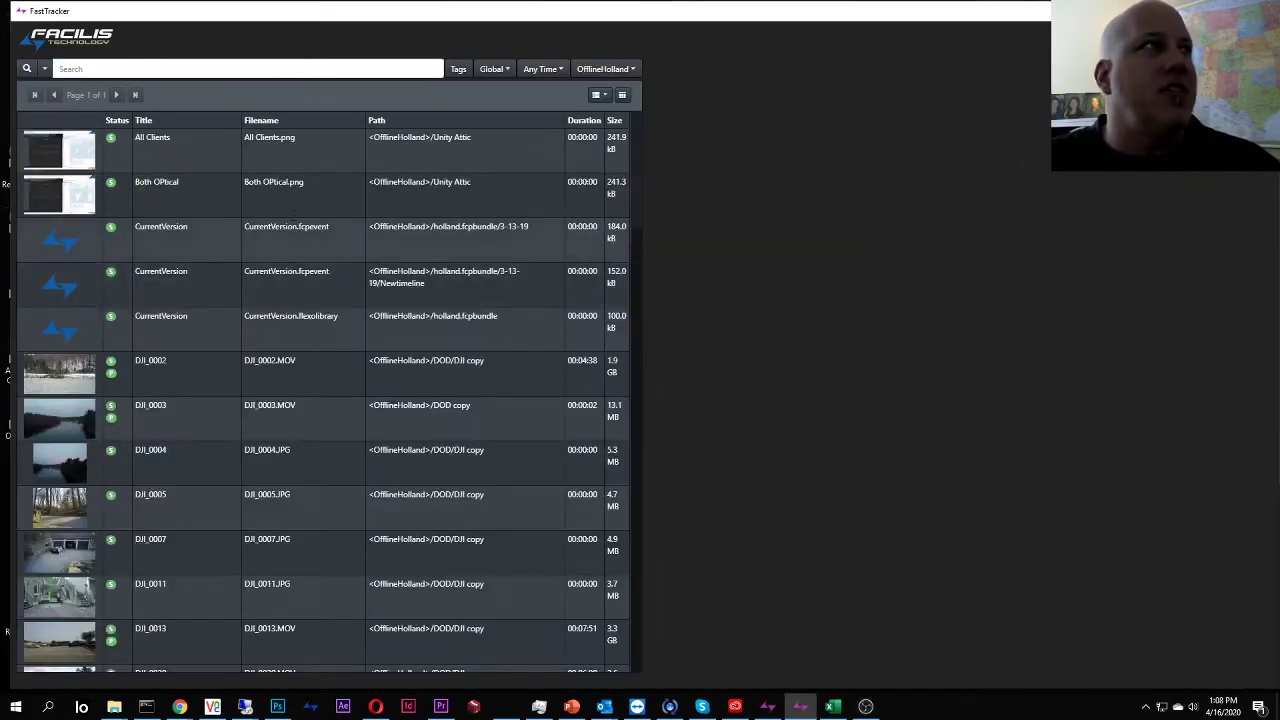
Preview the DJI_0003 clip and widen the asset list by shrinking the preview and properties area.
left_click(210, 304)
left_click(194, 408)
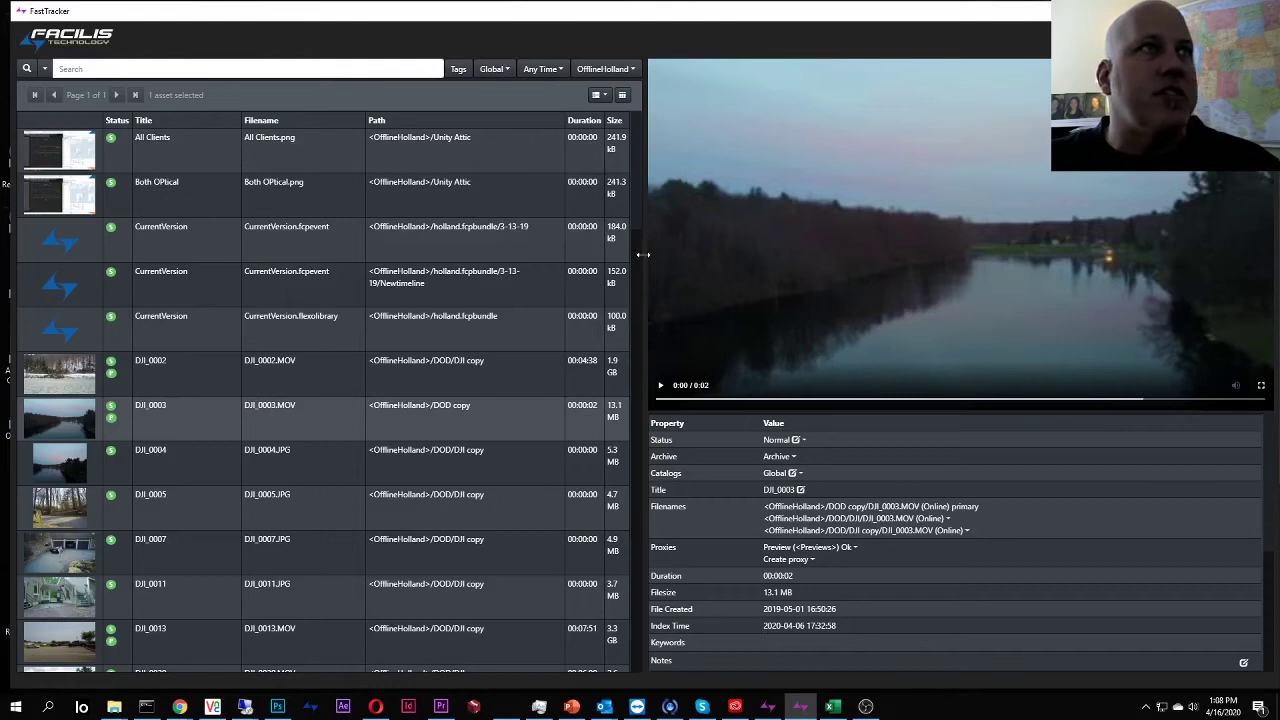
left_click_drag(647, 253, 950, 253)
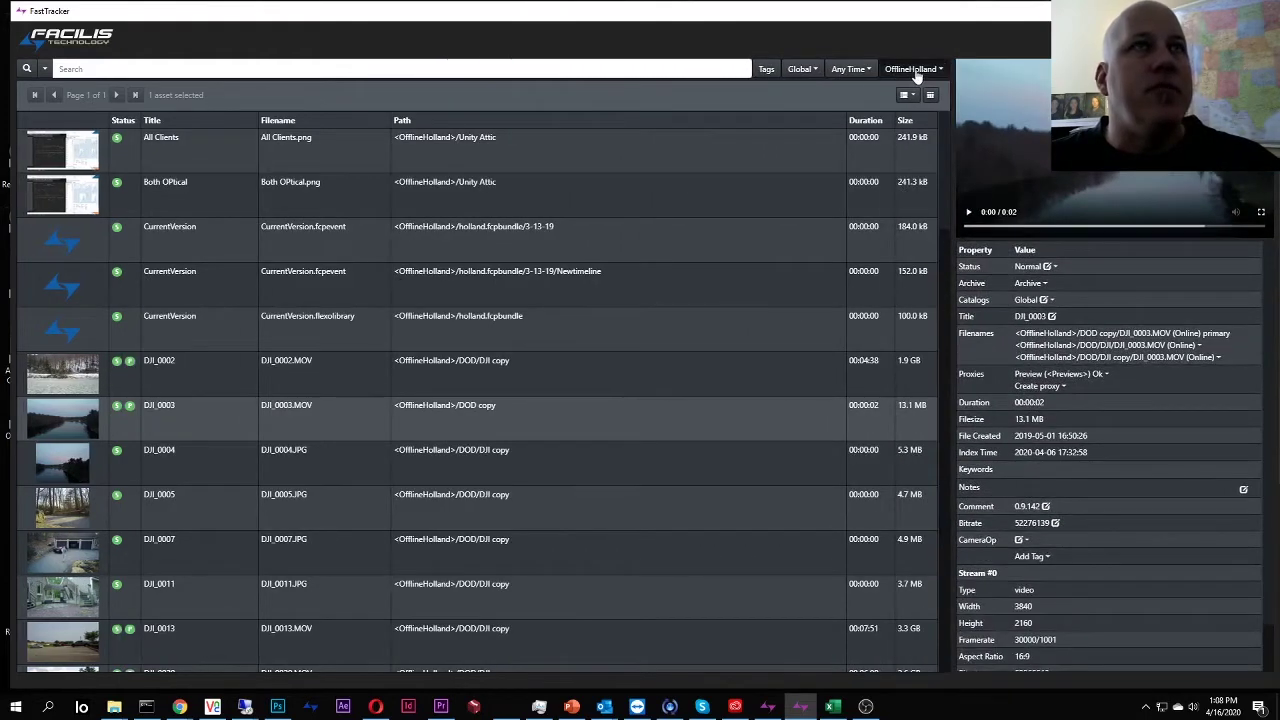
Narrow the path browser beside the DemoMedia2 asset list and show the properties of the clip VID_20171209_162454_026.
left_click(914, 72)
left_click(884, 48)
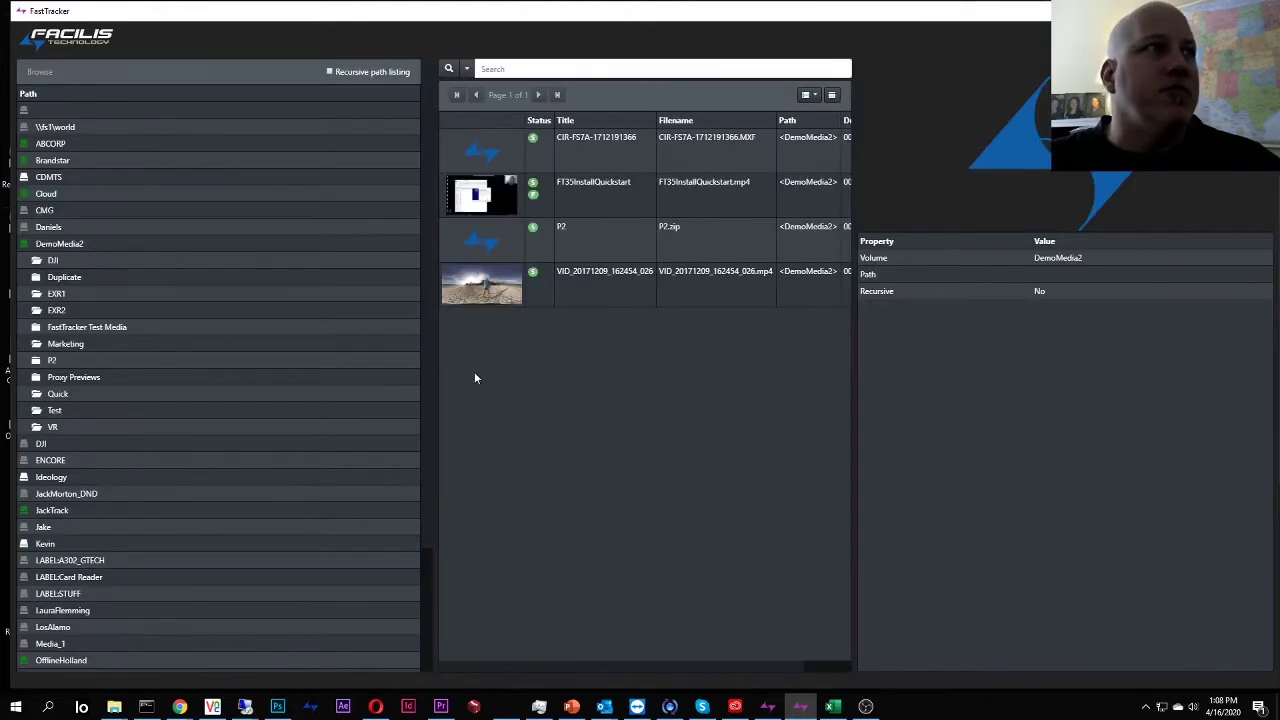
left_click_drag(436, 383, 222, 400)
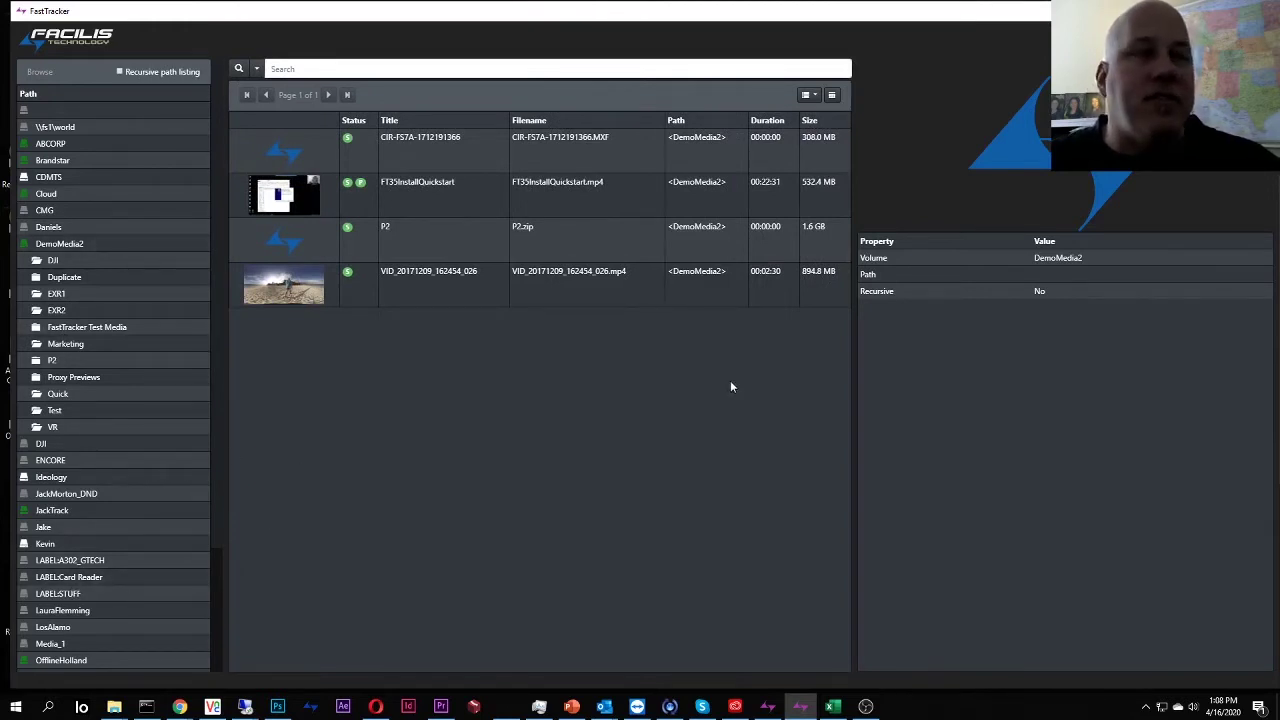
left_click(605, 278)
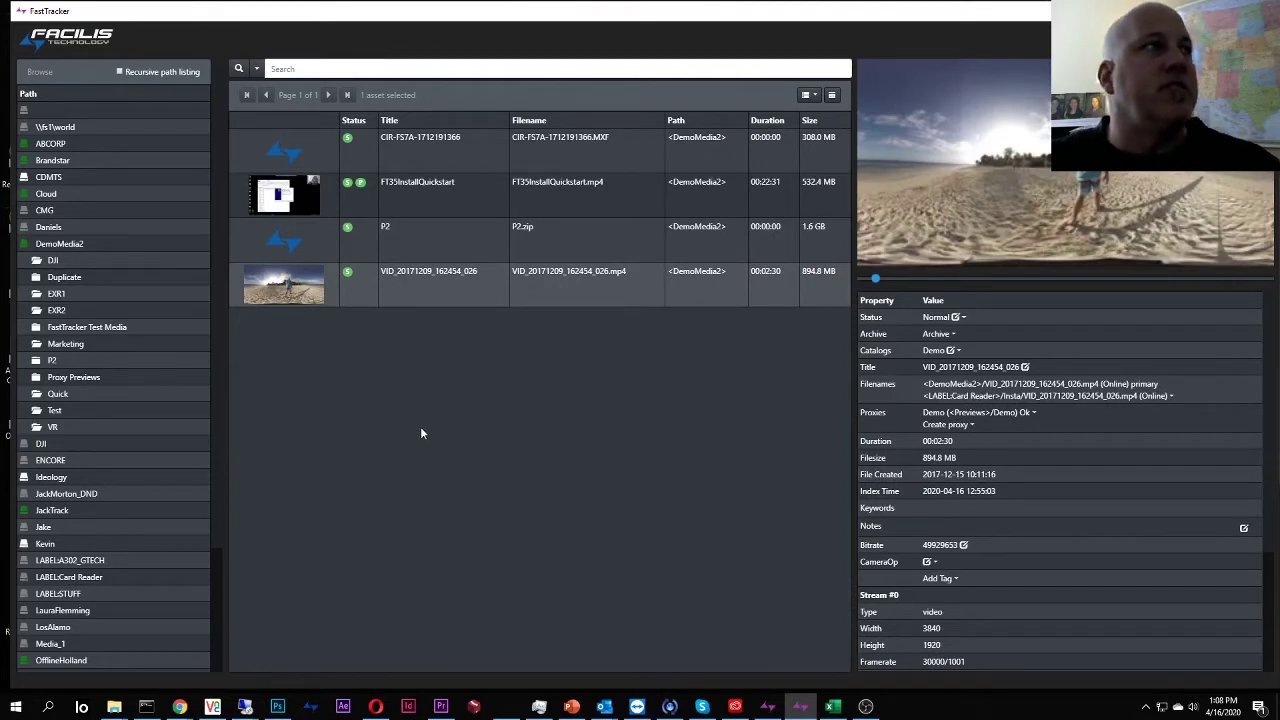
Collapse DemoMedia2 and recursively list the clips in Media_1's Brandstar folder and the folder above it.
left_click(20, 248)
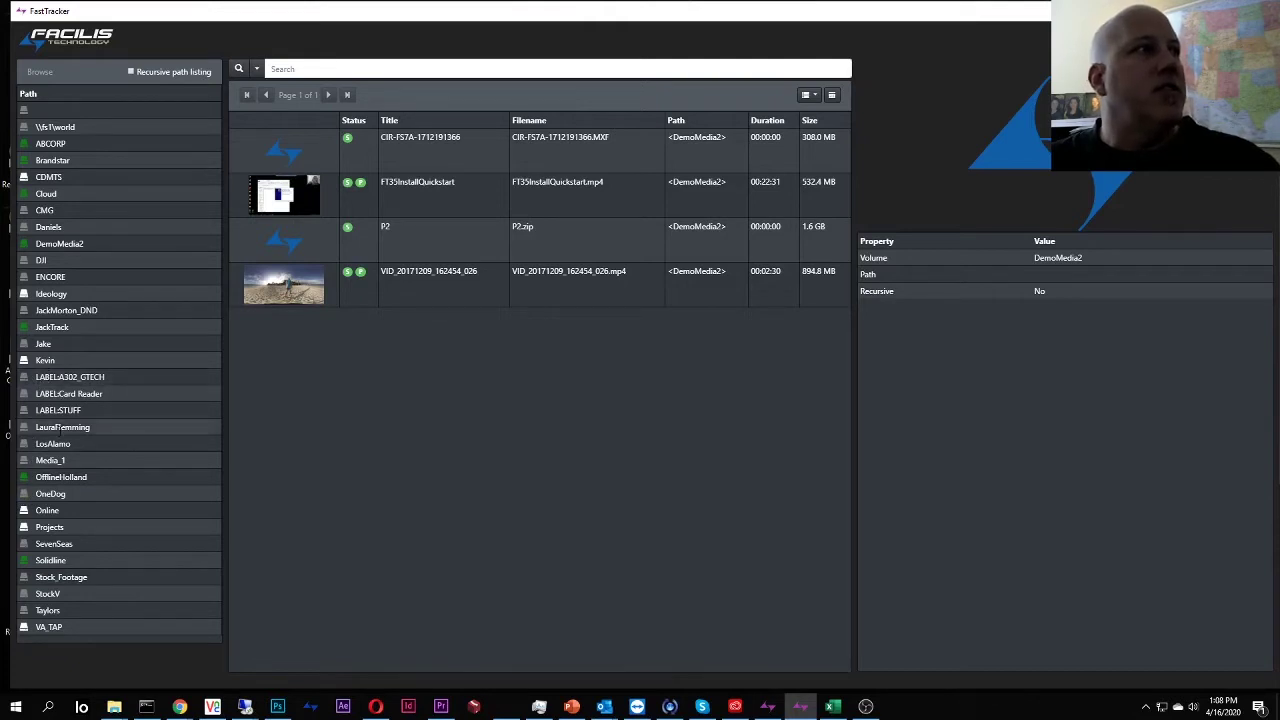
left_click(52, 460)
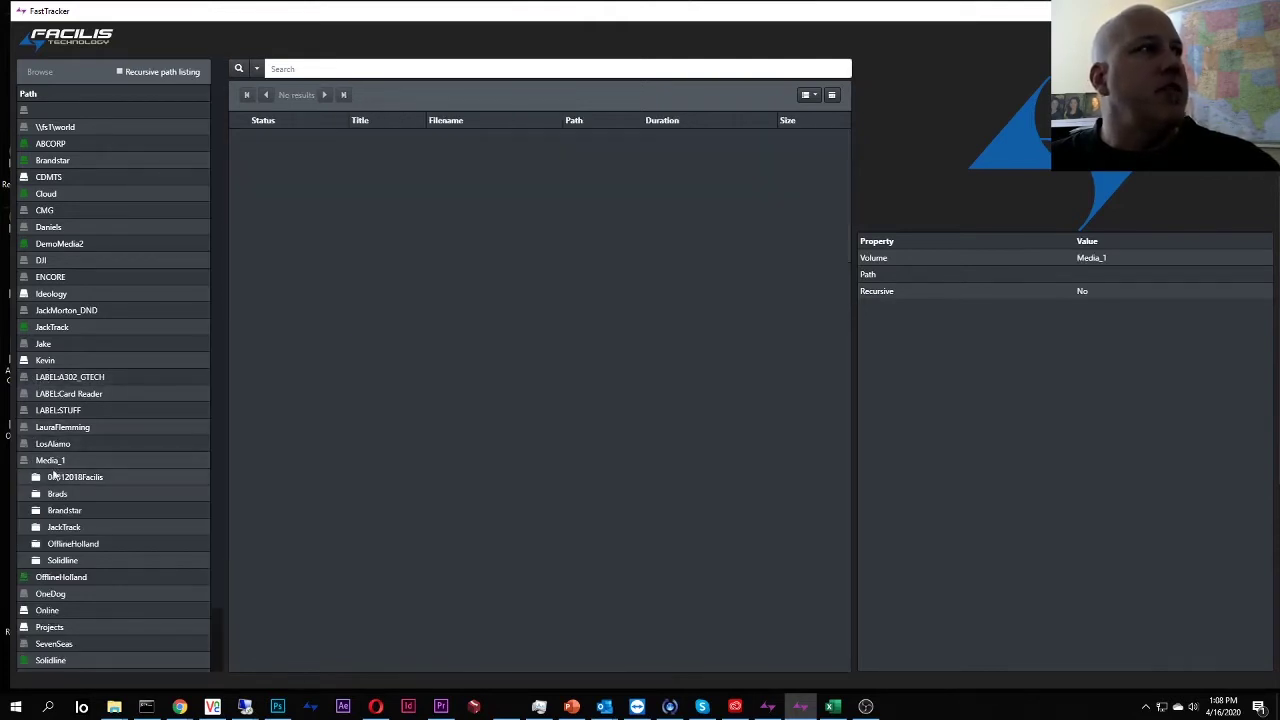
left_click(56, 493)
left_click(119, 72)
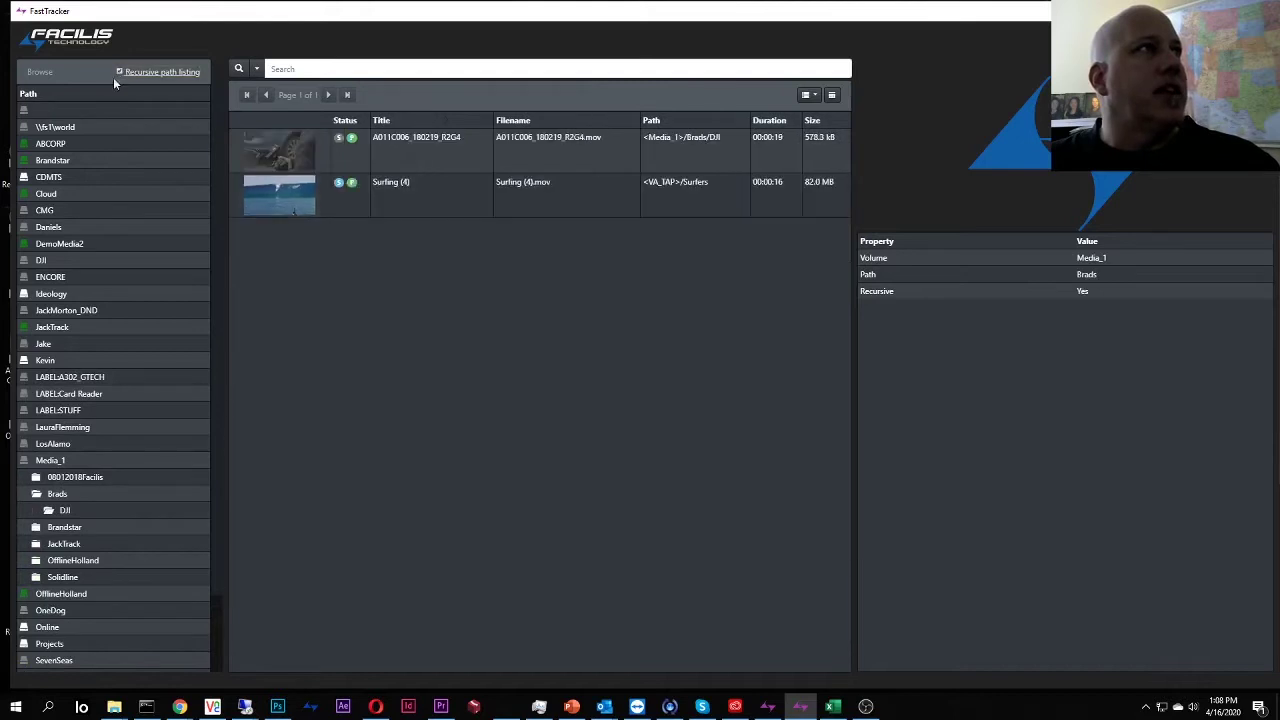
left_click(83, 527)
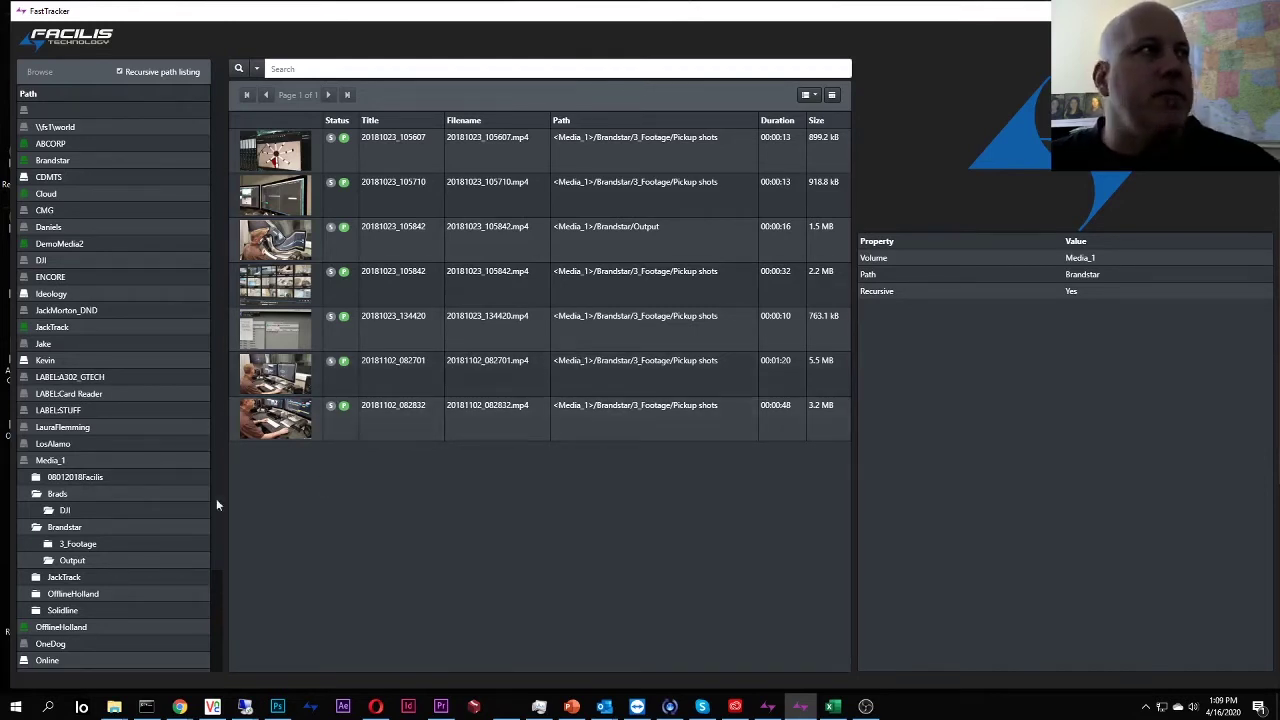
In the volume above LABEL:A302_GTECH, list the Brandstar folder and examine the locations of clip 20181023_134420 and the Output clip 20181023_105842.
left_click(40, 361)
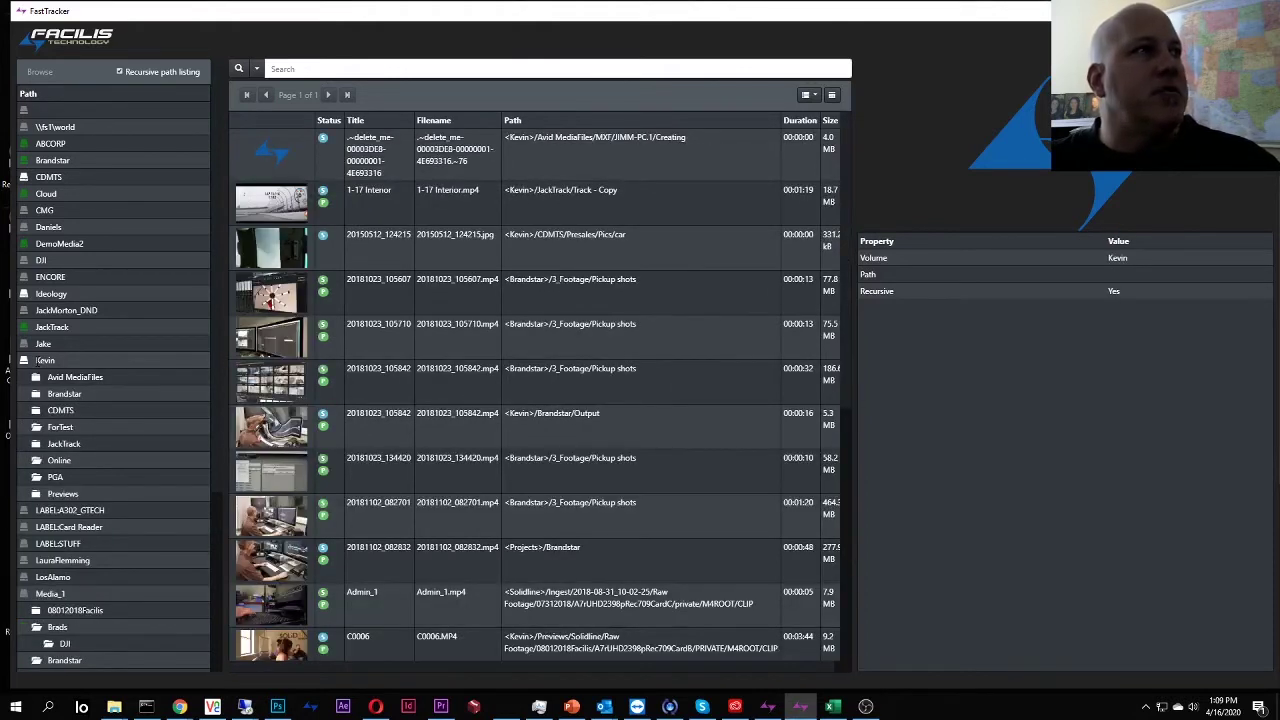
left_click(64, 394)
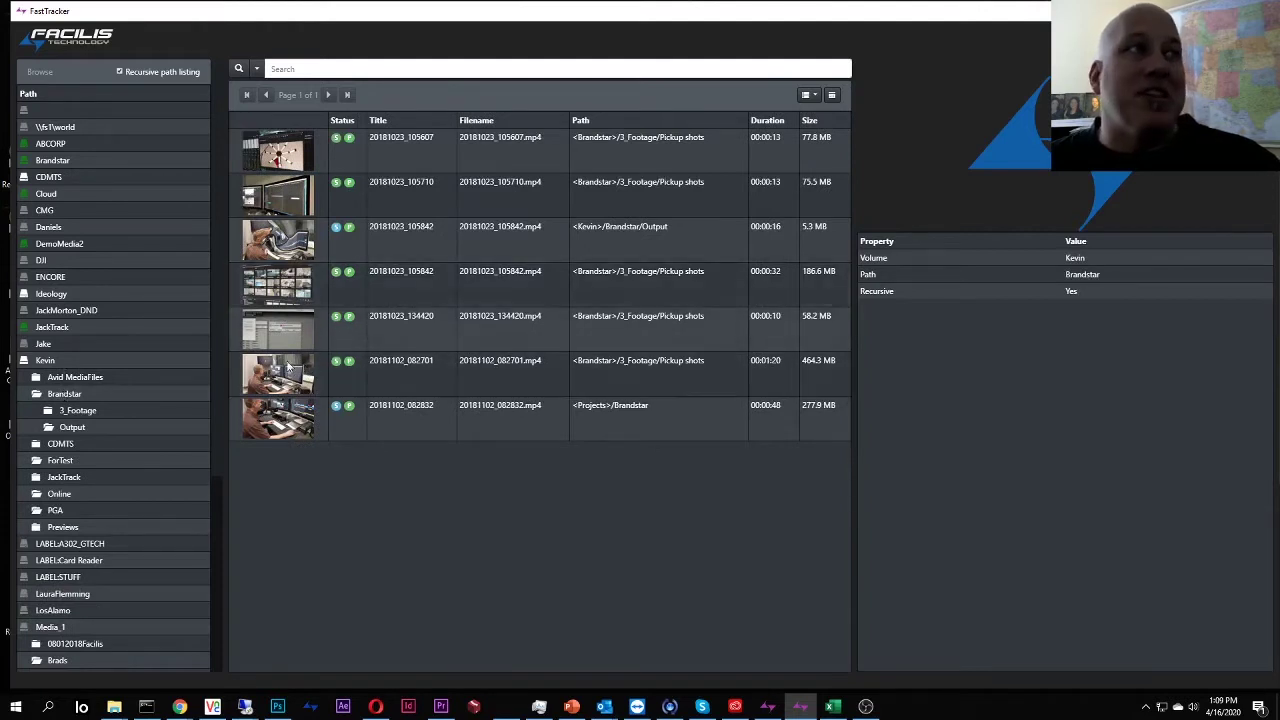
left_click(388, 334)
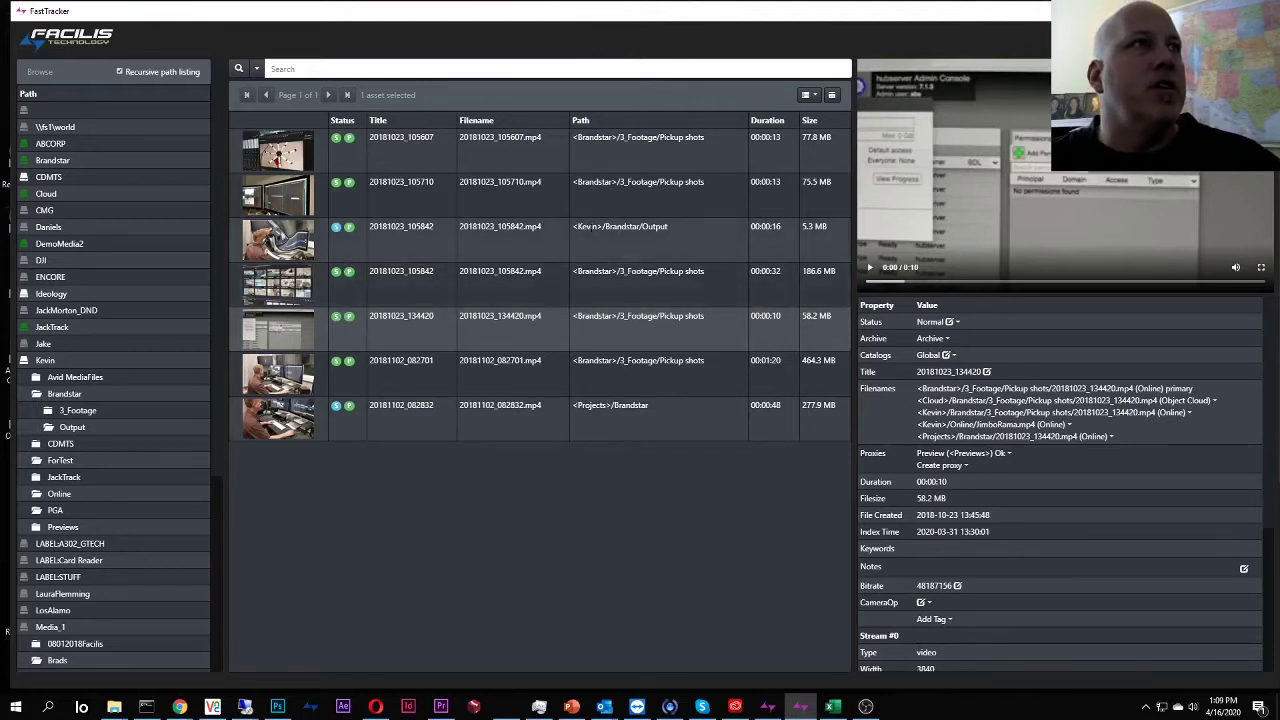
left_click(566, 237)
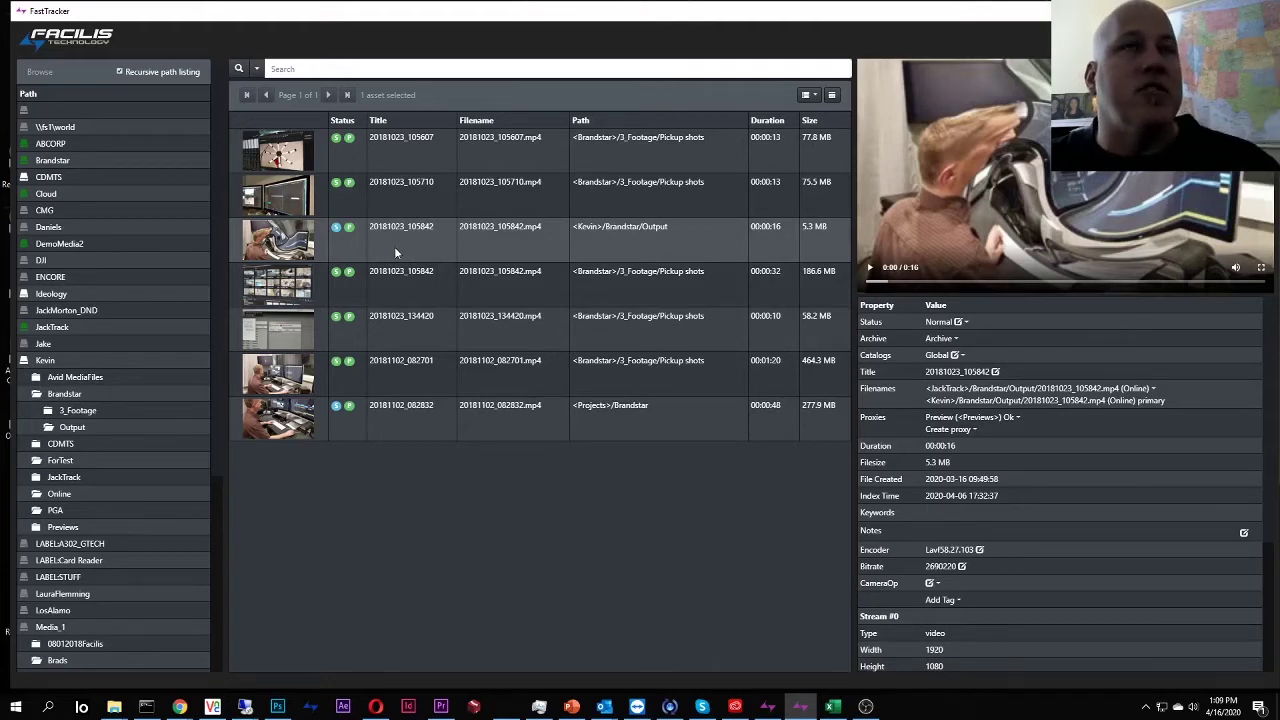
Mount the volume that holds the Brandstar/Output clip 20181023_105842 and clear the clip selection.
right_click(285, 239)
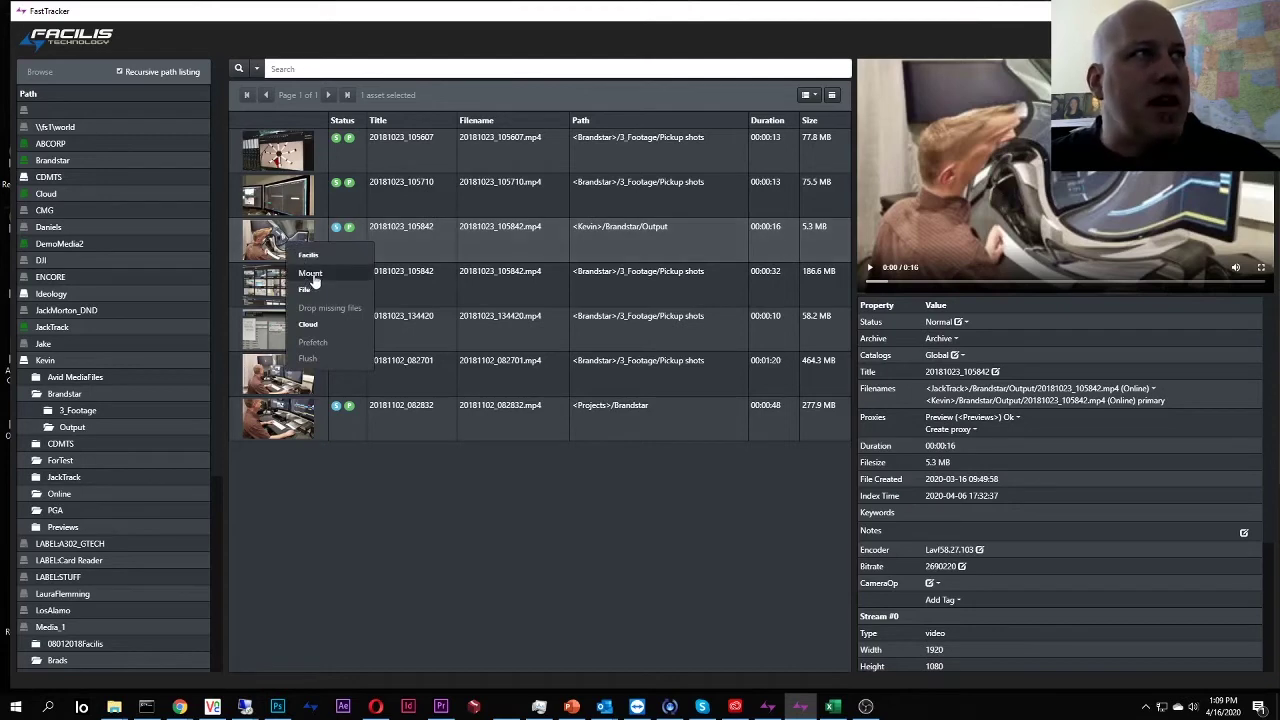
left_click(313, 279)
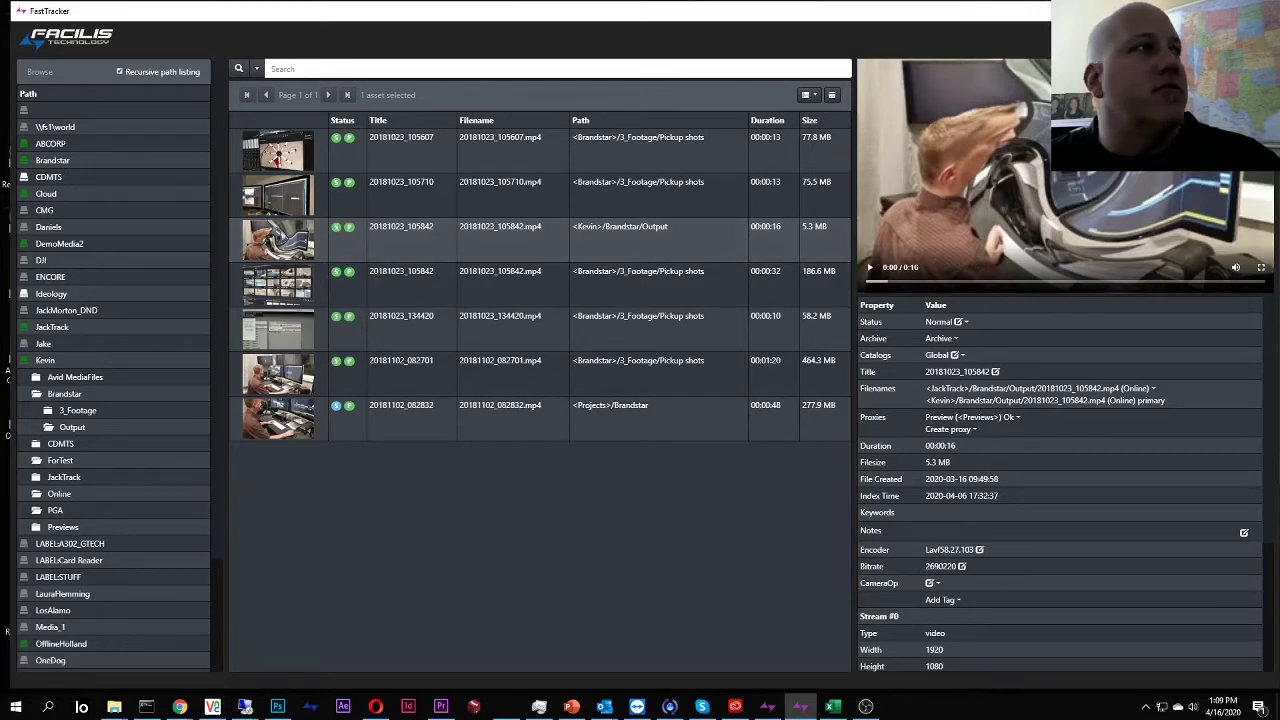
left_click(509, 238, "ctrl")
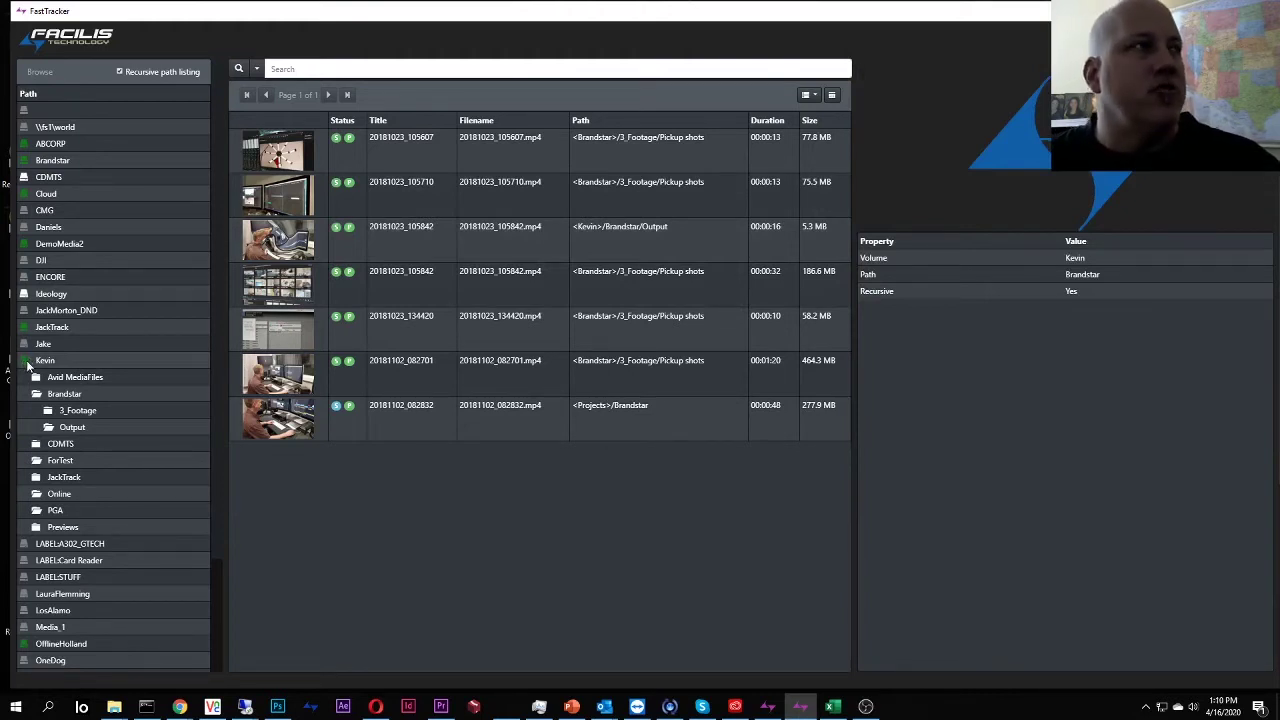
Collapse the newly mounted volume and list only DemoMedia2's top-level assets, with recursive path listing off.
left_click(27, 363)
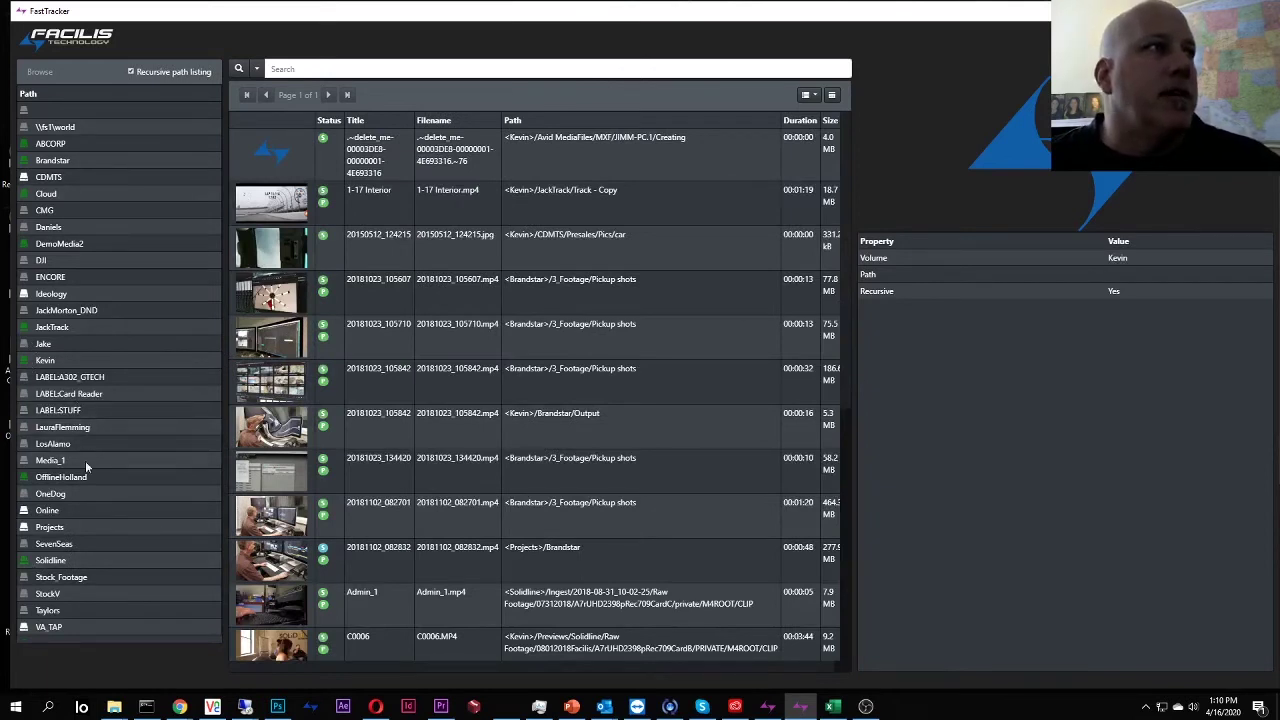
left_click(63, 243)
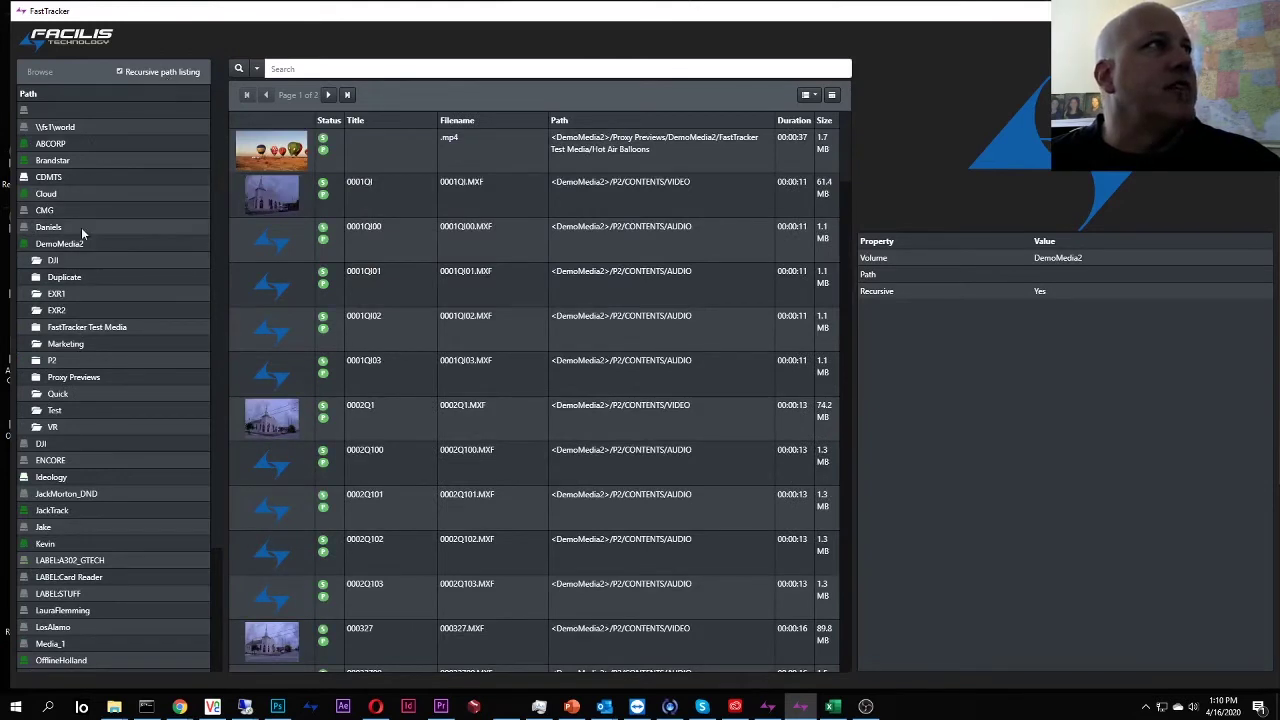
left_click(119, 73)
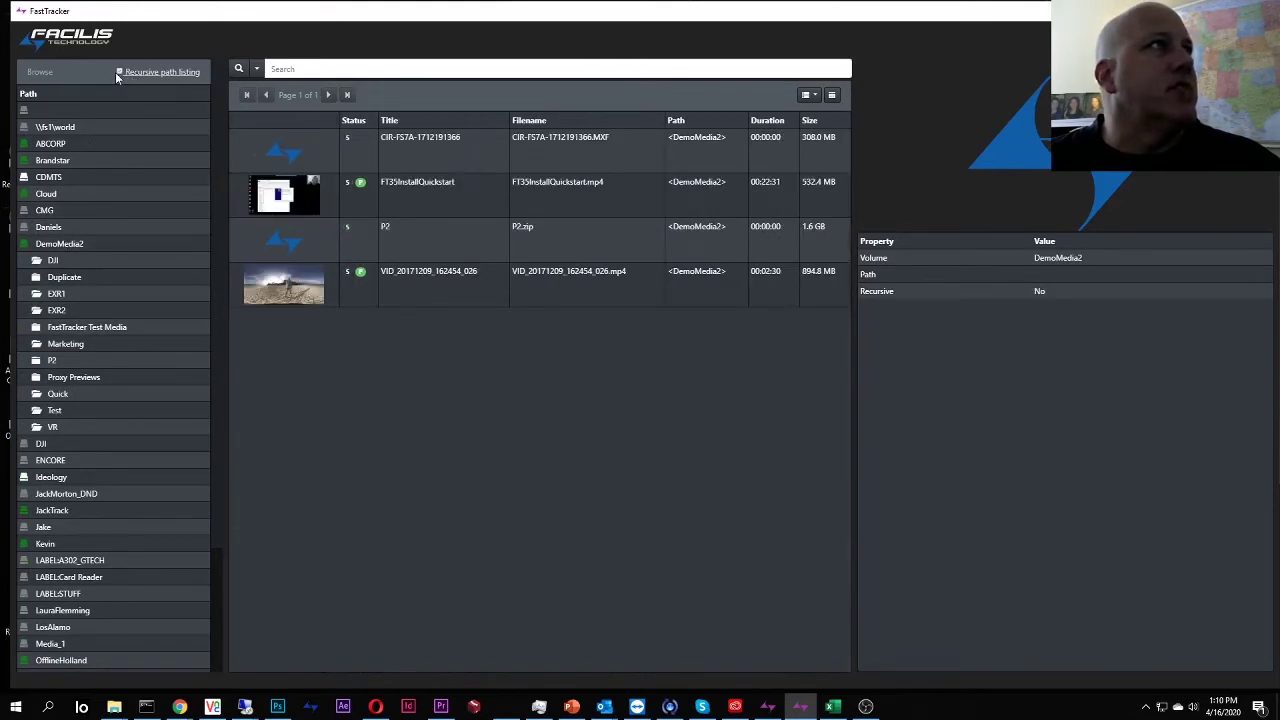
Play and pause the preview of VID_20171209_162454_026 and examine its LABEL:Card Reader file location.
left_click(407, 285)
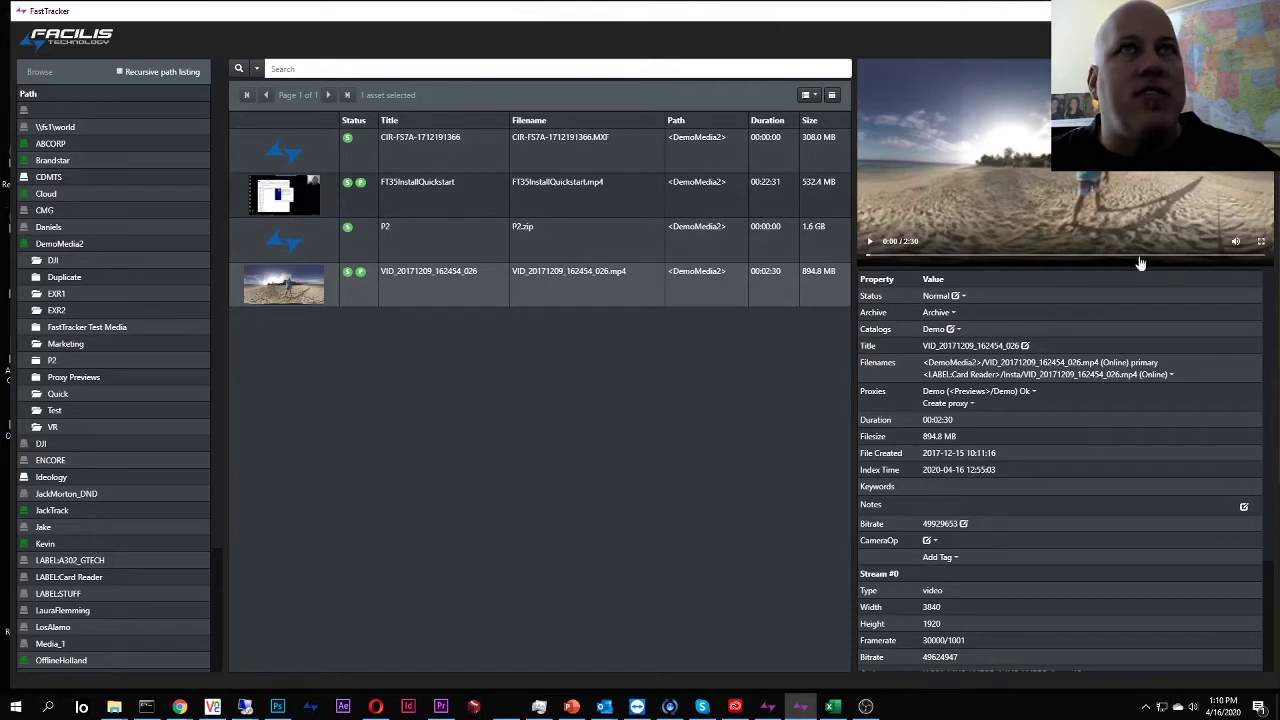
left_click(869, 244)
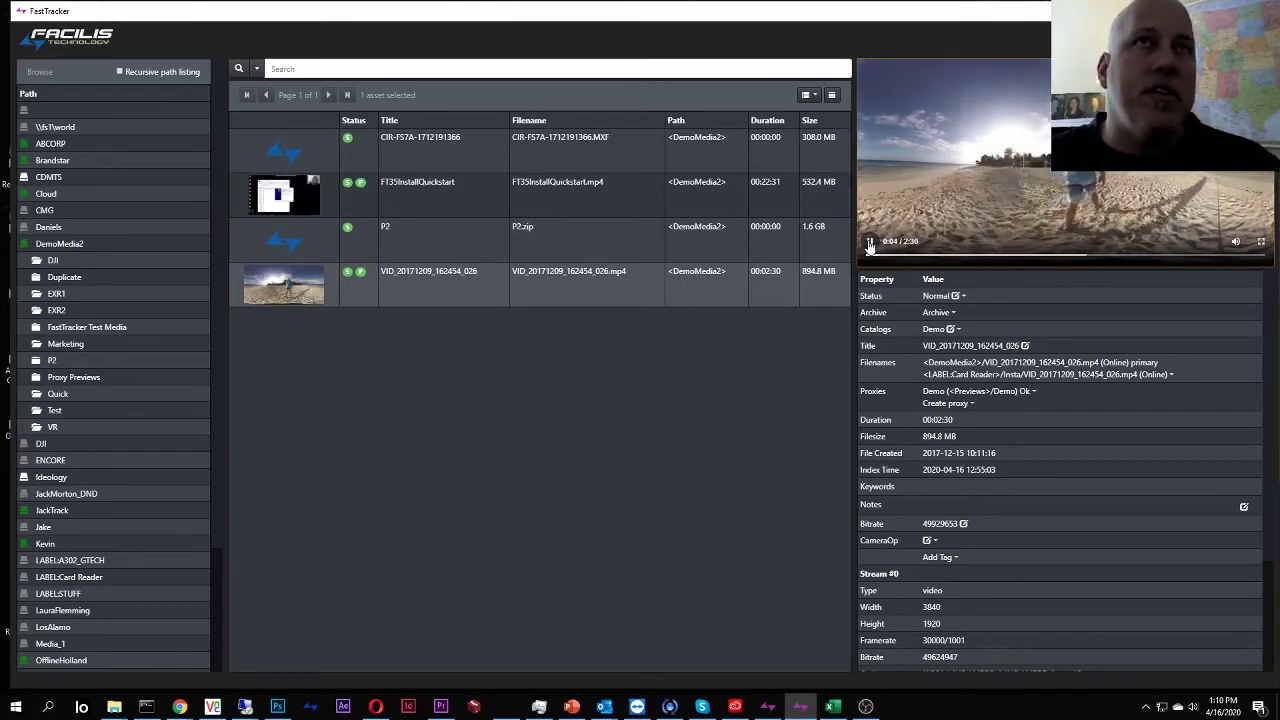
left_click(870, 243)
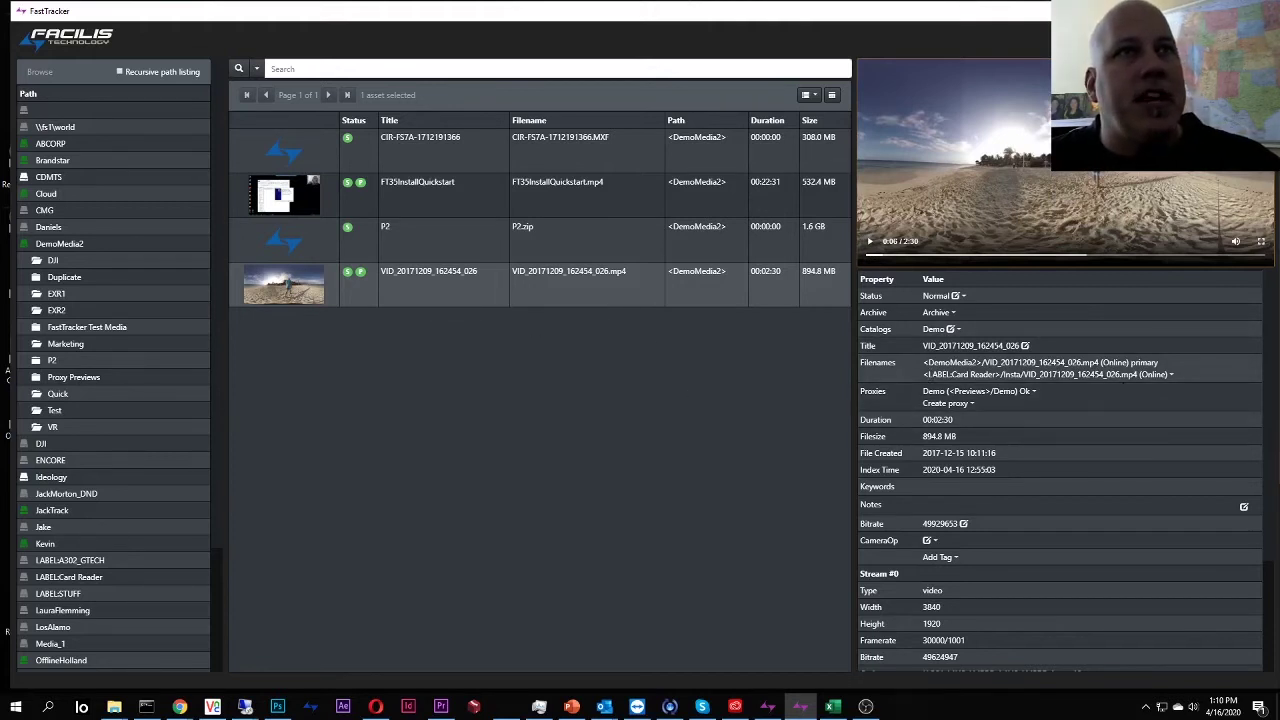
left_click_drag(928, 374, 997, 374)
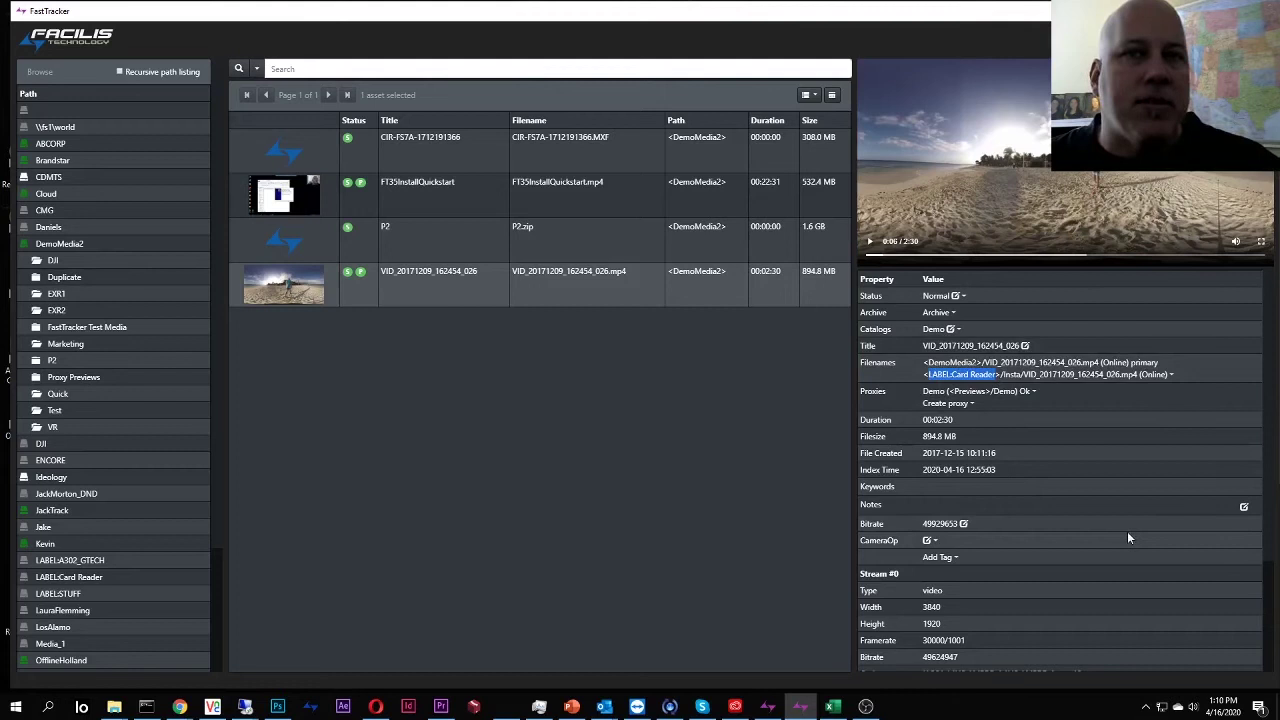
left_click(677, 471)
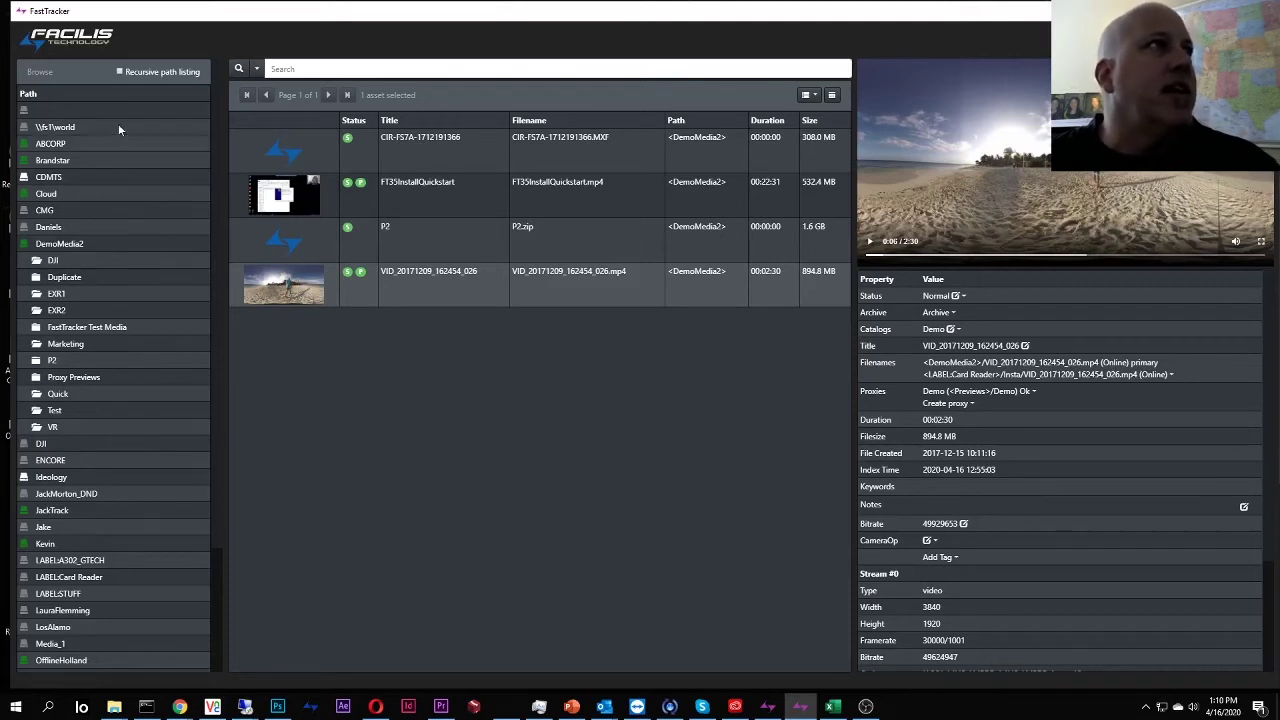
List DemoMedia2 with recursive path listing on and look through its assets down to the R2G4 clips in DJI.
left_click(60, 243)
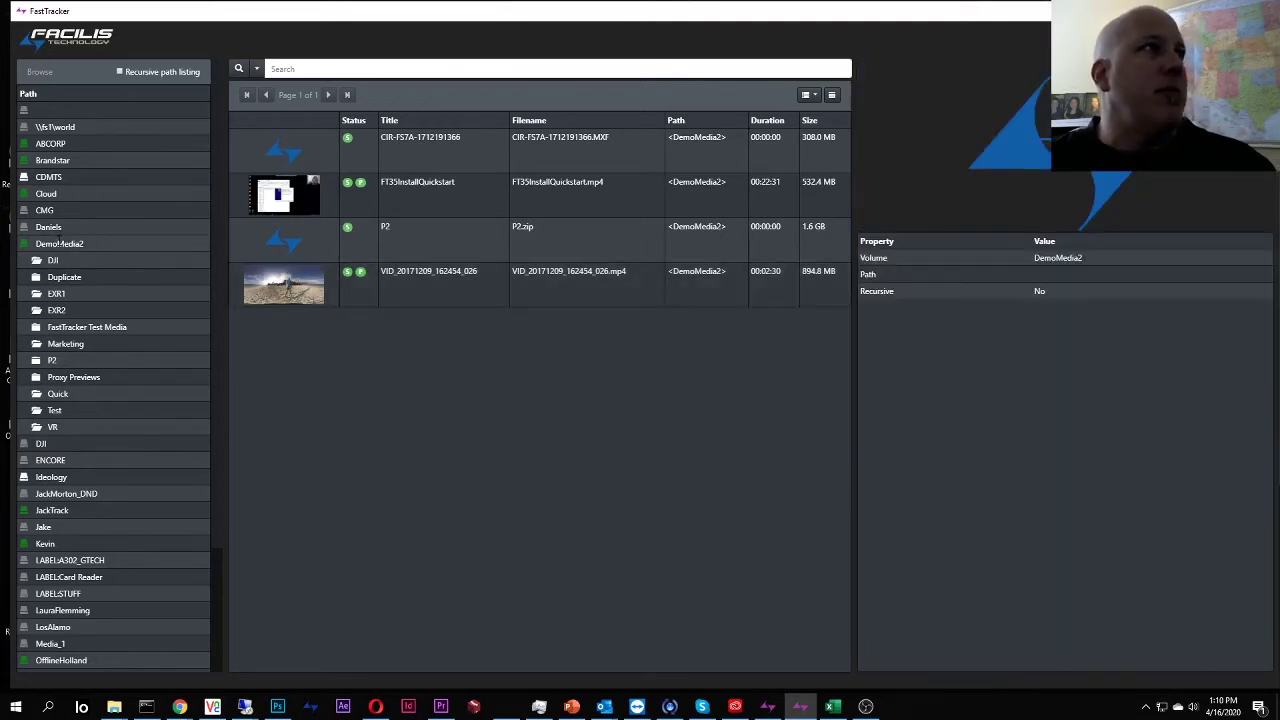
left_click(119, 72)
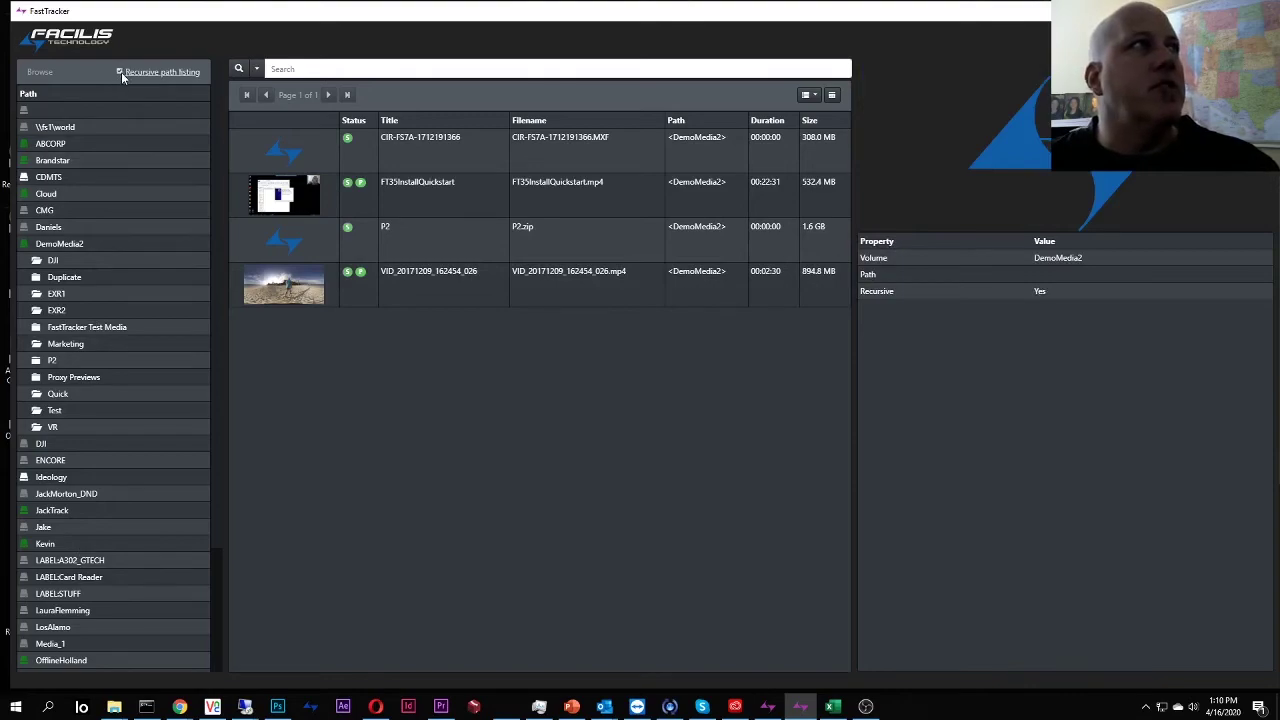
scroll(637, 431, "down", 15)
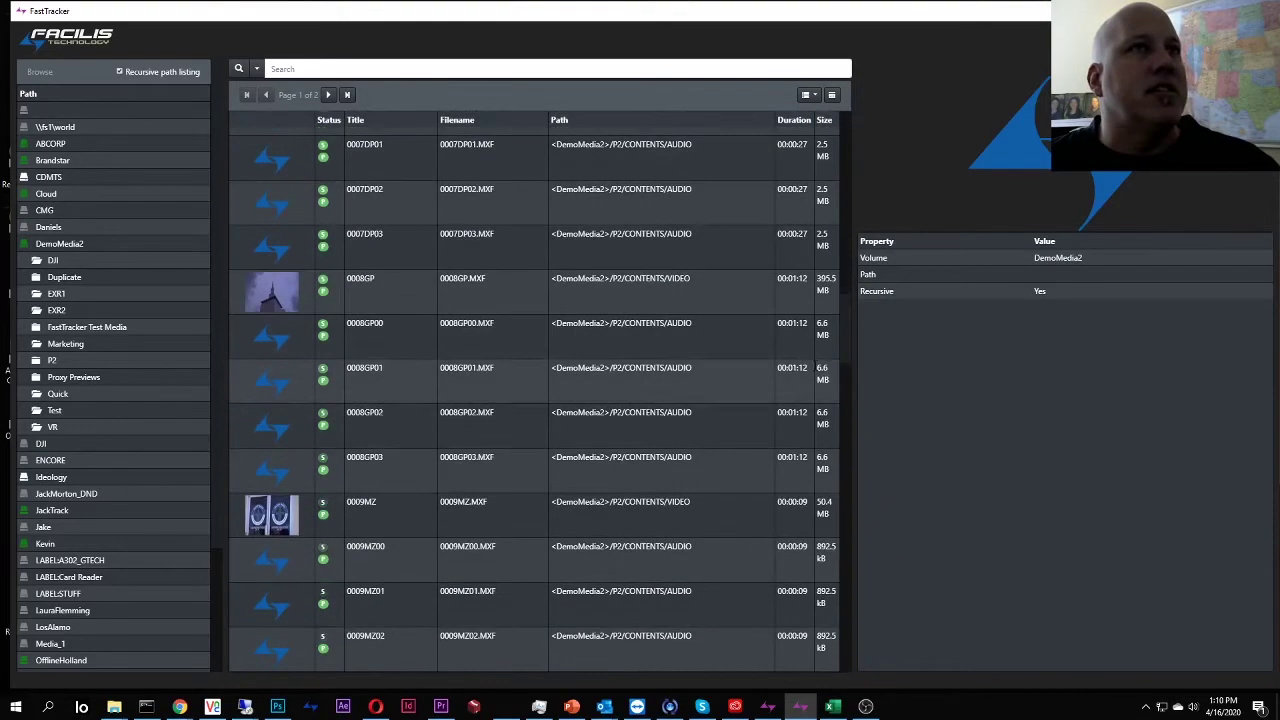
left_click_drag(846, 346, 831, 677)
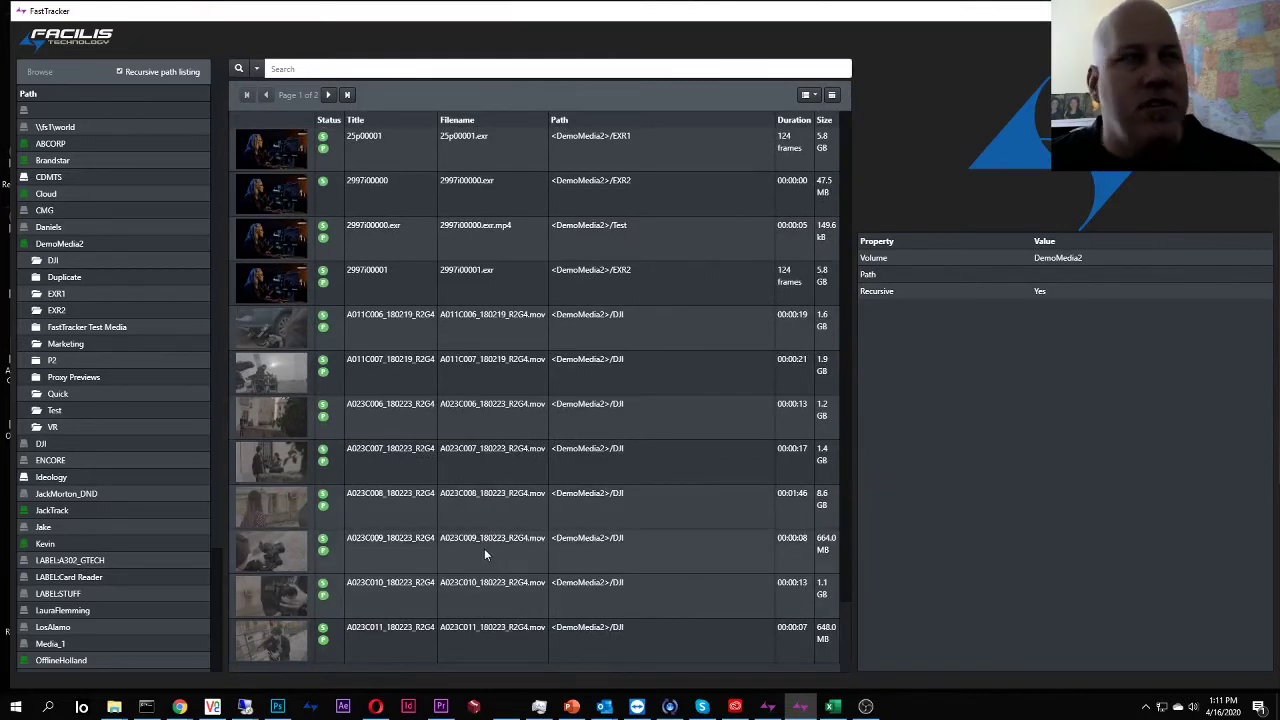
Examine the file locations of the clips A023C008_180223_R2G4 and A011C006_180219_R2G4.
left_click(348, 515)
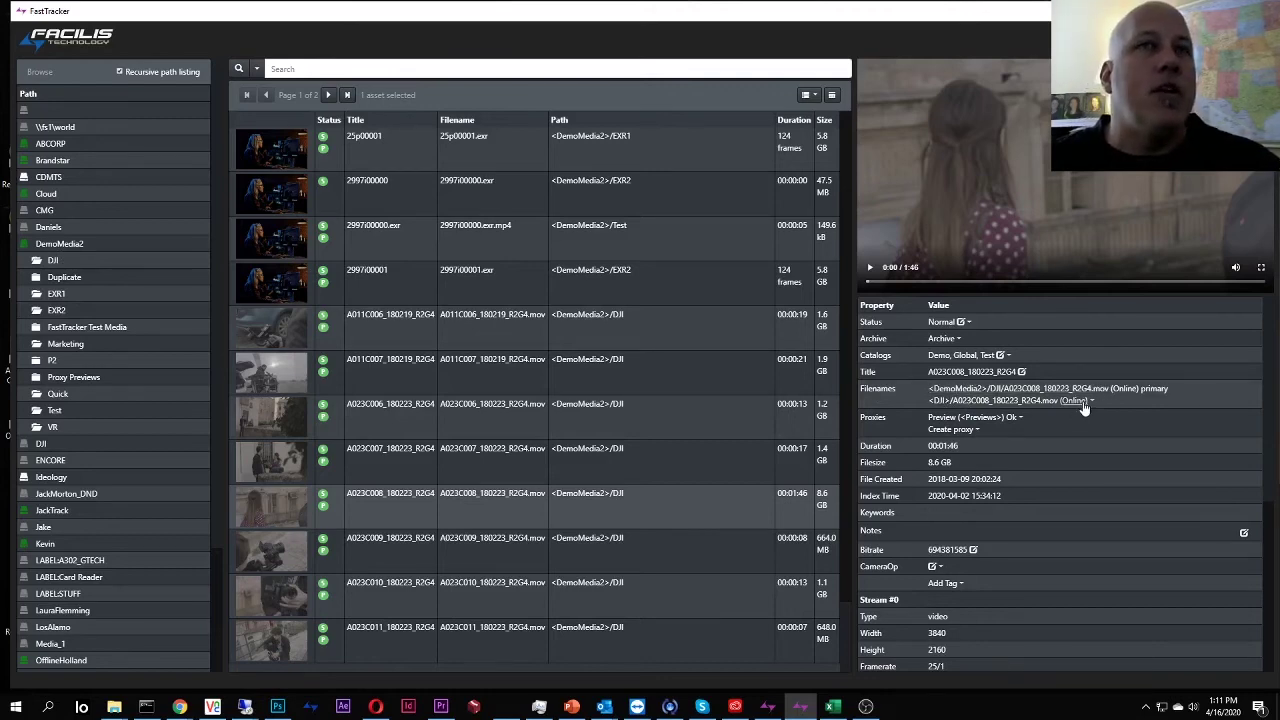
left_click(374, 333)
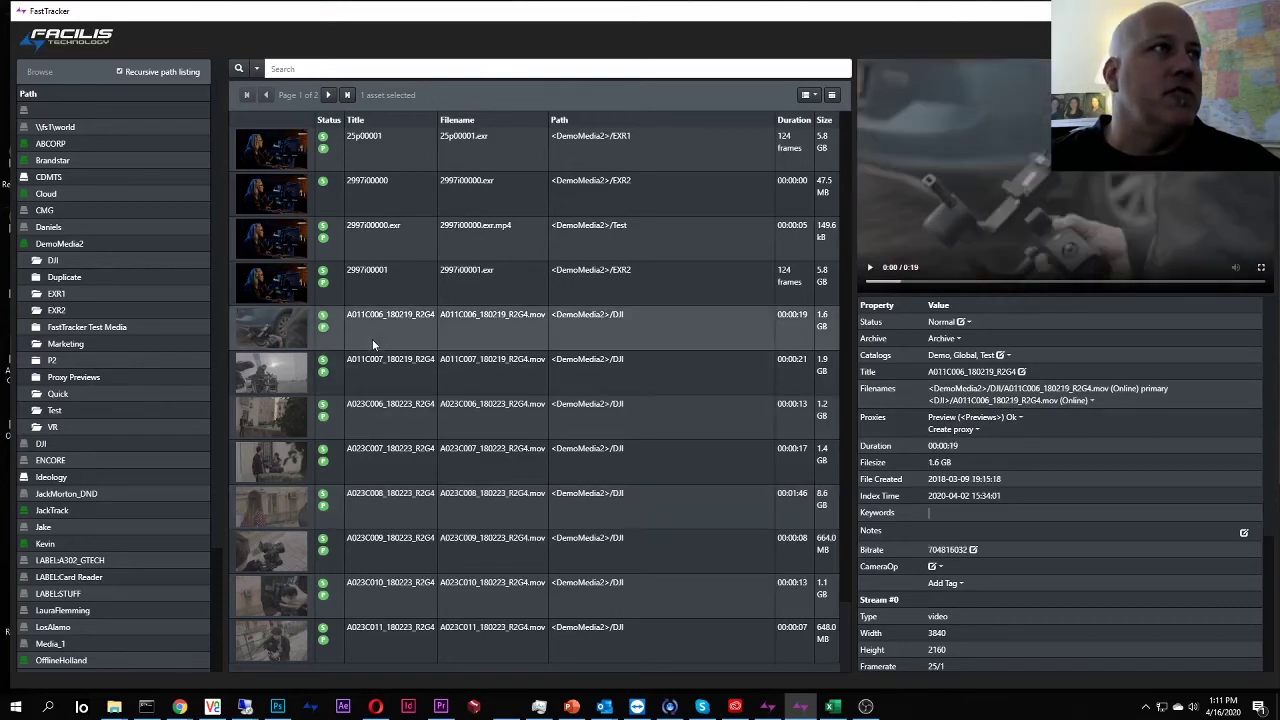
left_click(380, 338)
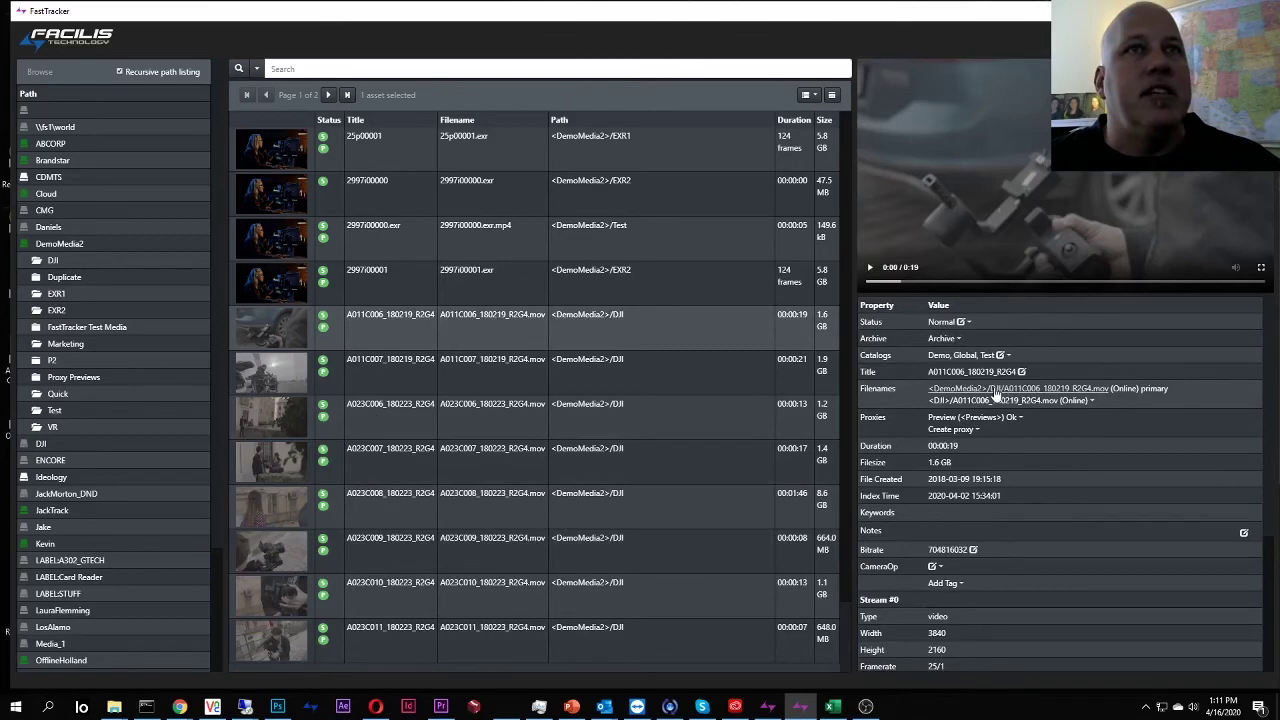
List DemoMedia2's DJI folder with recursive path listing off.
left_click(53, 260)
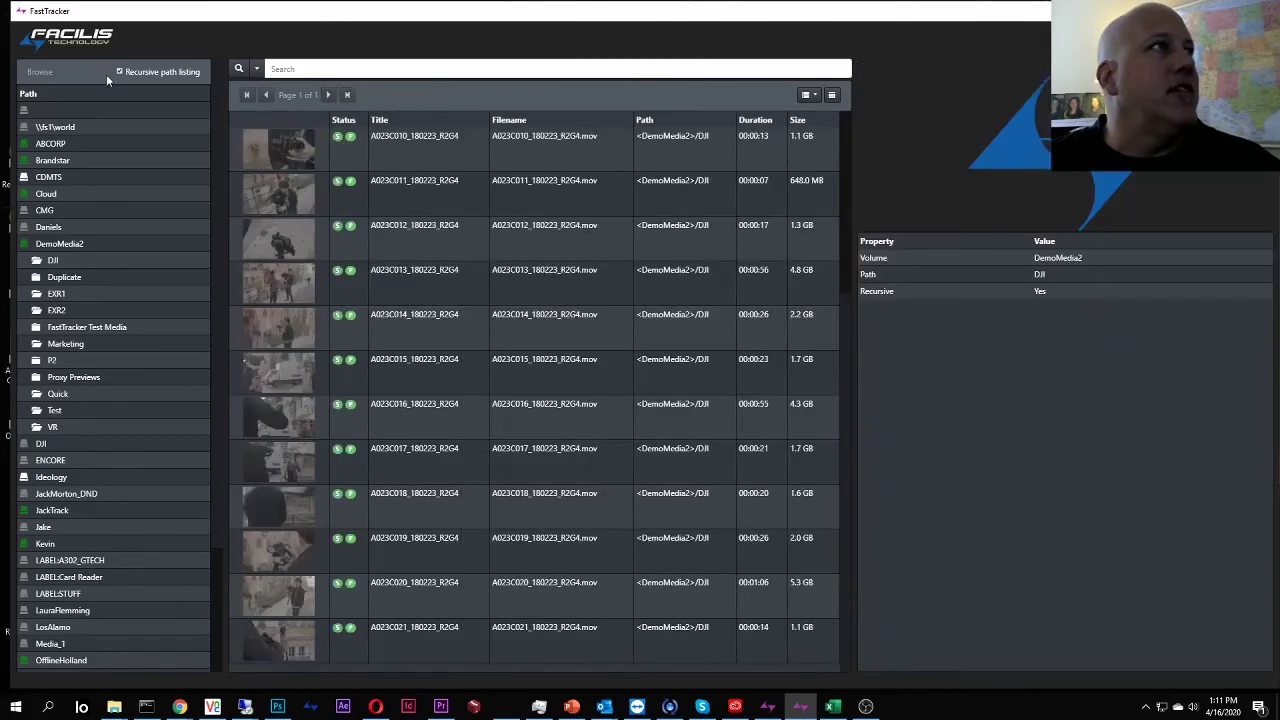
left_click(119, 71)
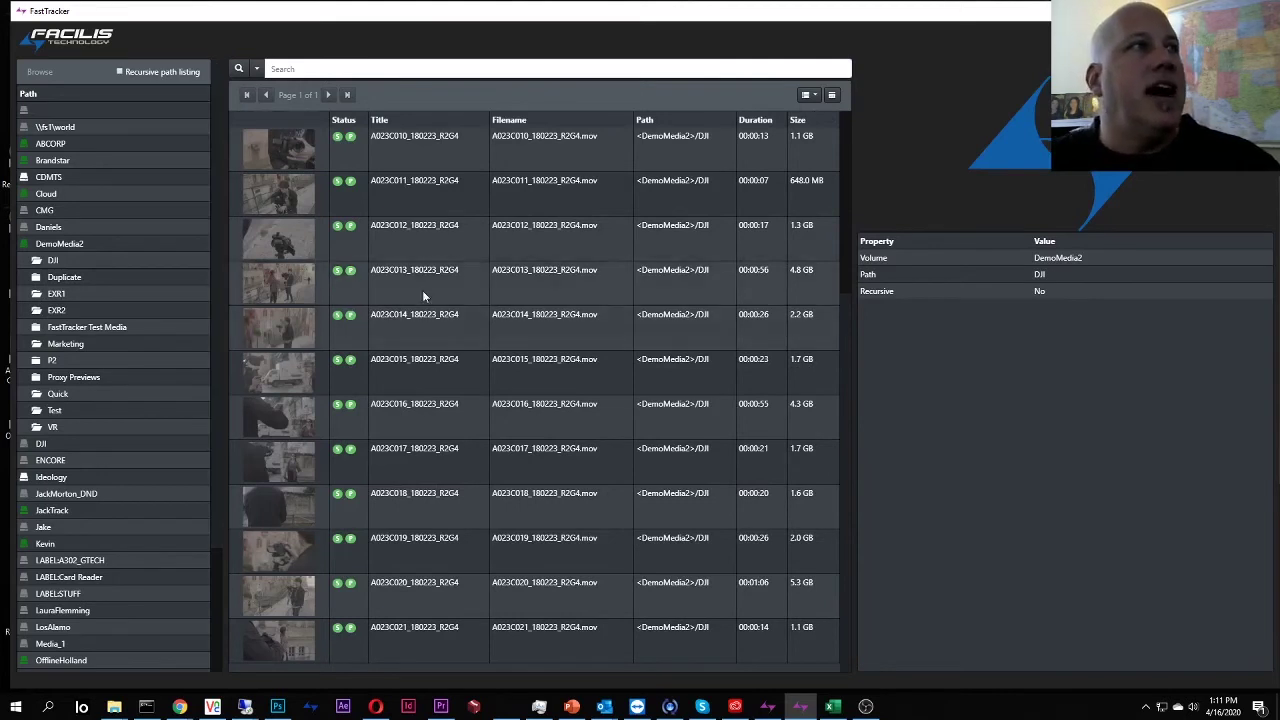
Make the copy on the DJI volume the primary file of clip A023C012_180223_R2G4.
left_click(425, 246)
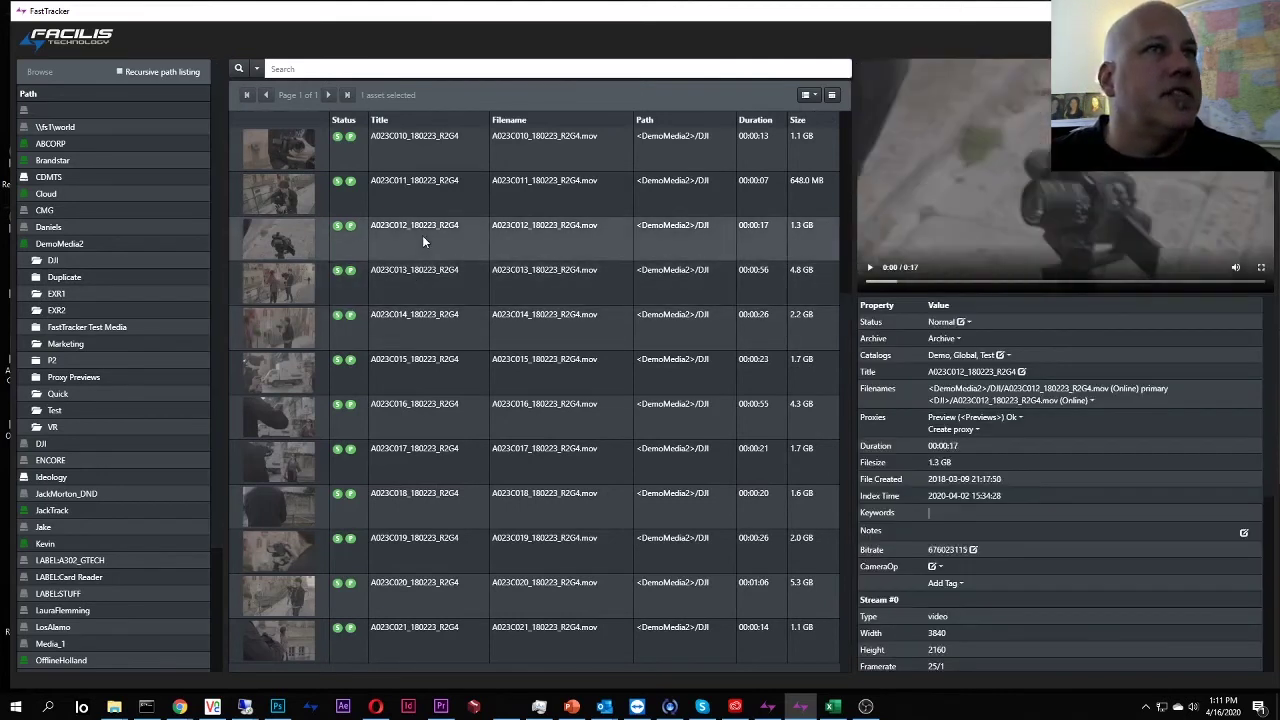
left_click(1091, 400)
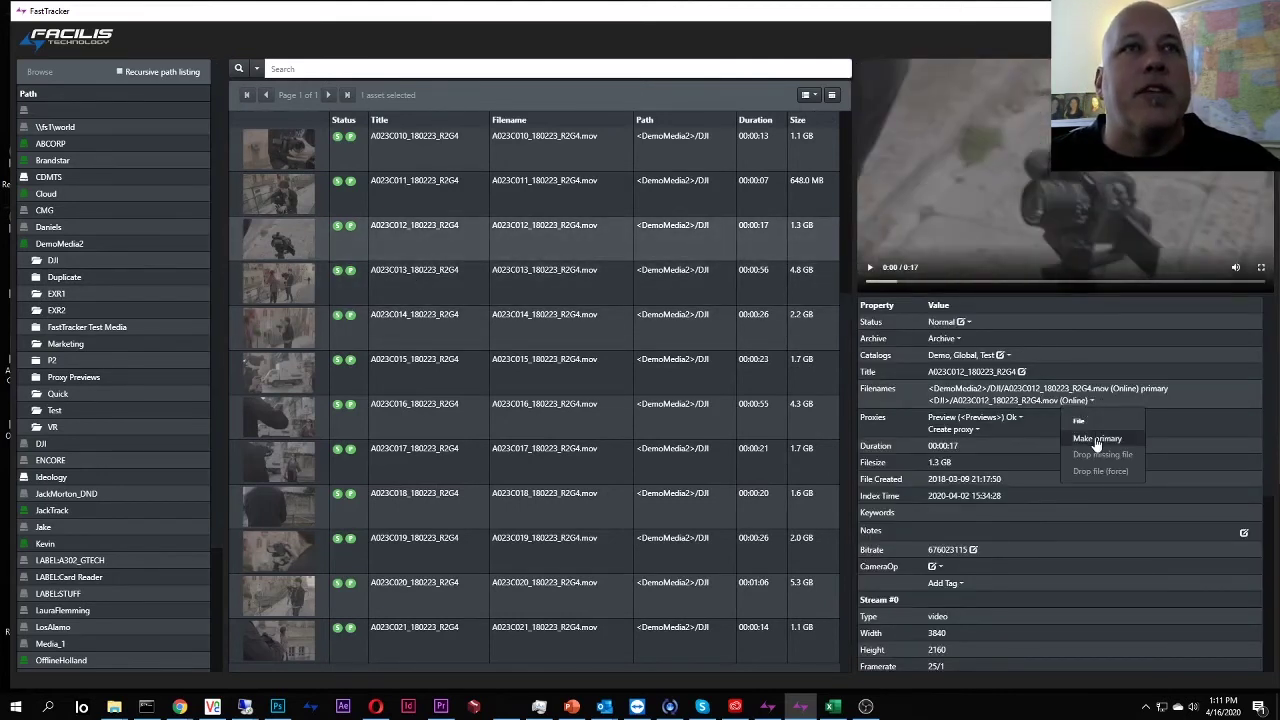
left_click(1097, 440)
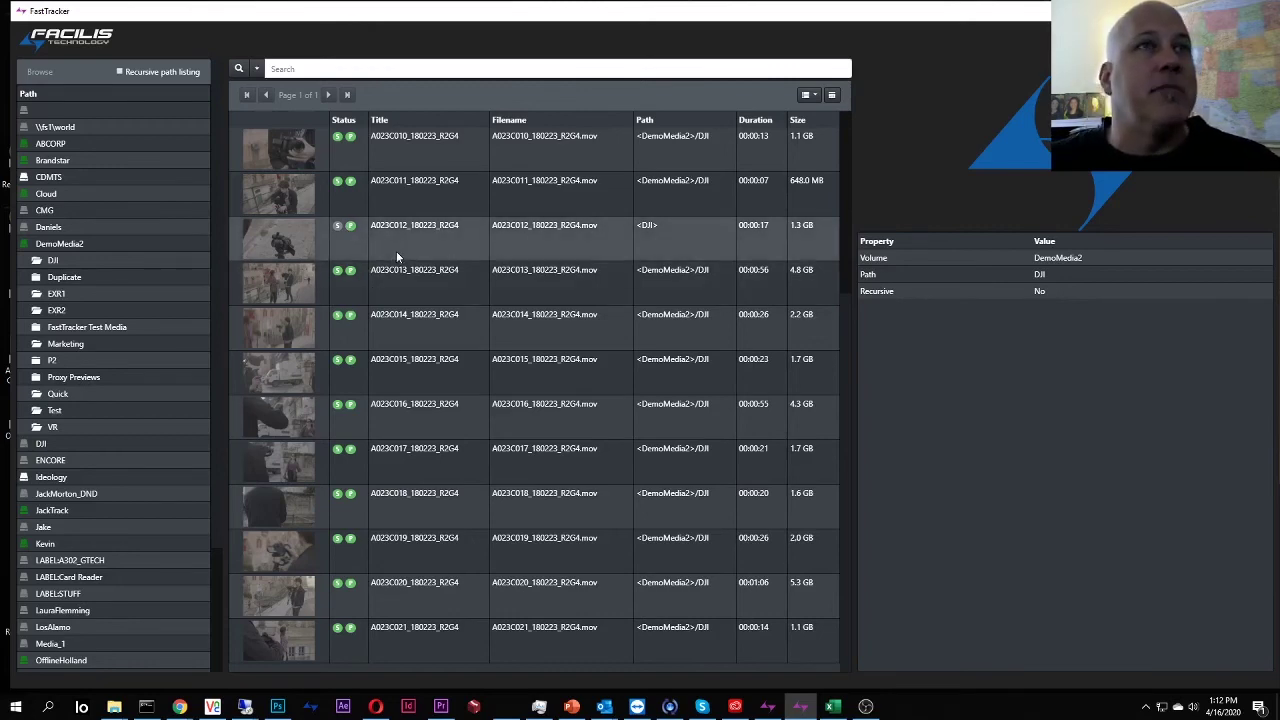
Make the DemoMedia2/DJI copy the primary file of clip A023C012_180223_R2G4 again.
left_click(448, 256)
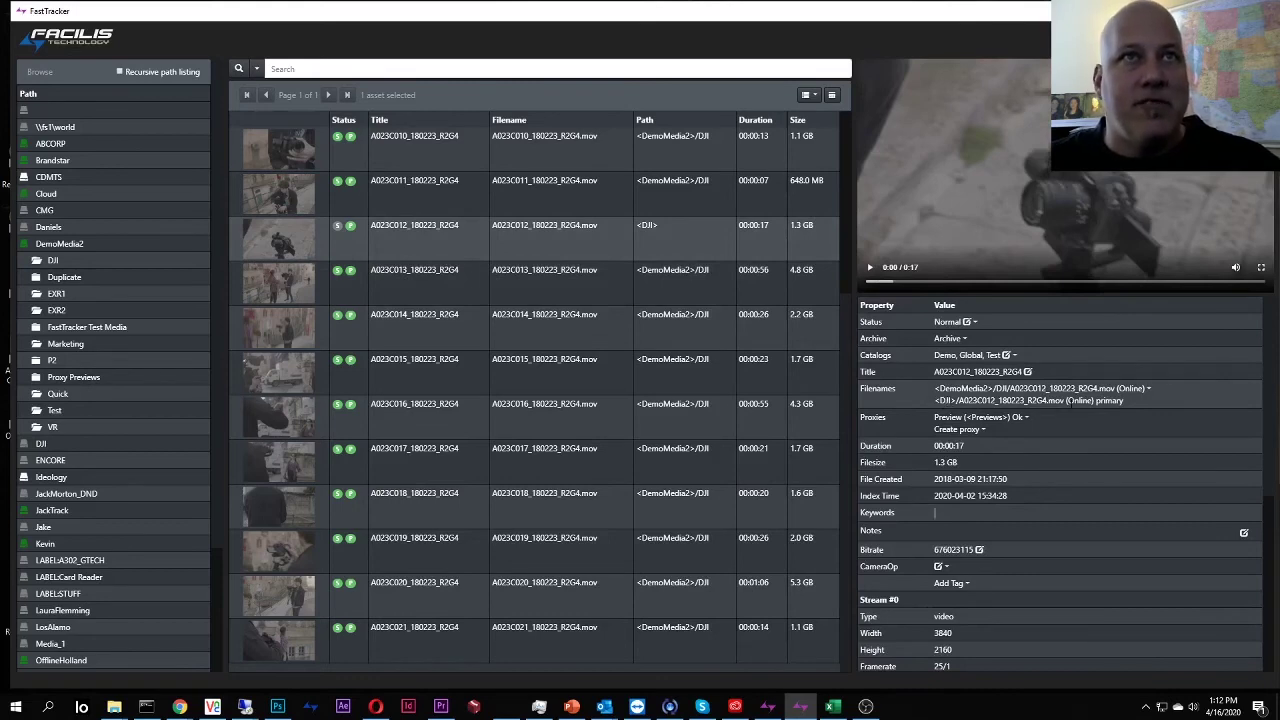
left_click(1133, 390)
left_click(1156, 427)
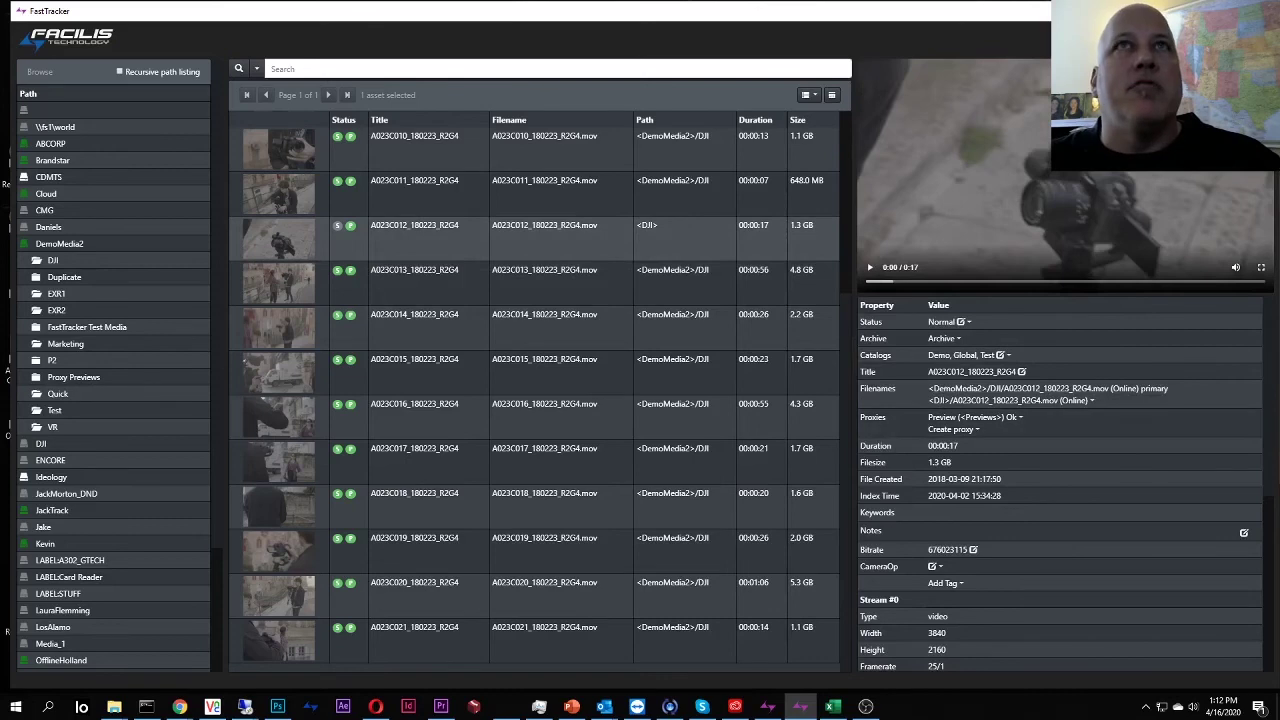